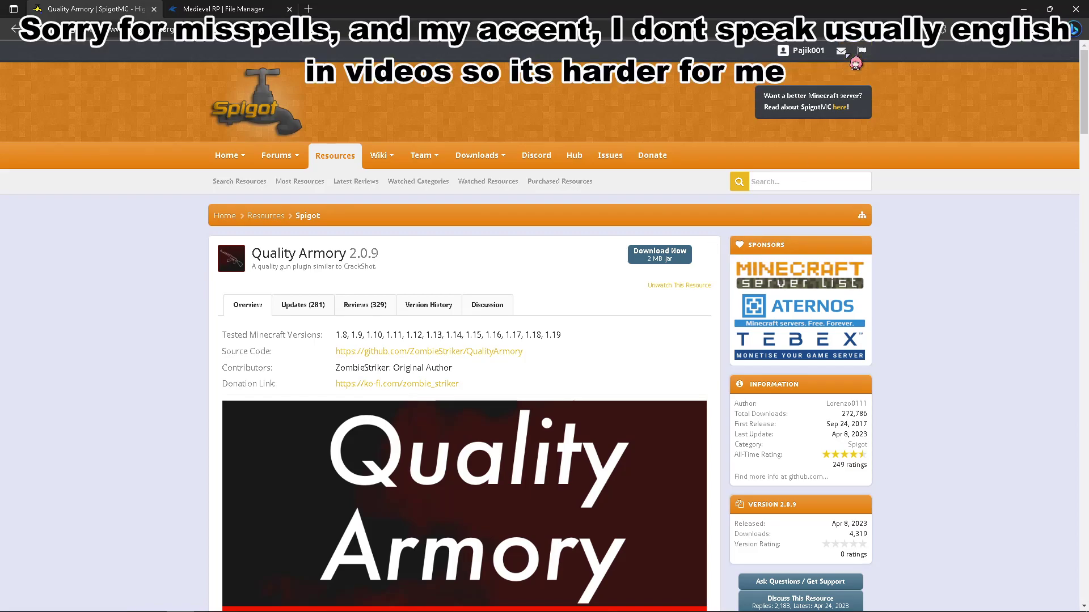
Check the site alerts and scroll through the Quality Armory plugin page on SpigotMC
{"action": "left_click", "coordinate": [861, 51]}
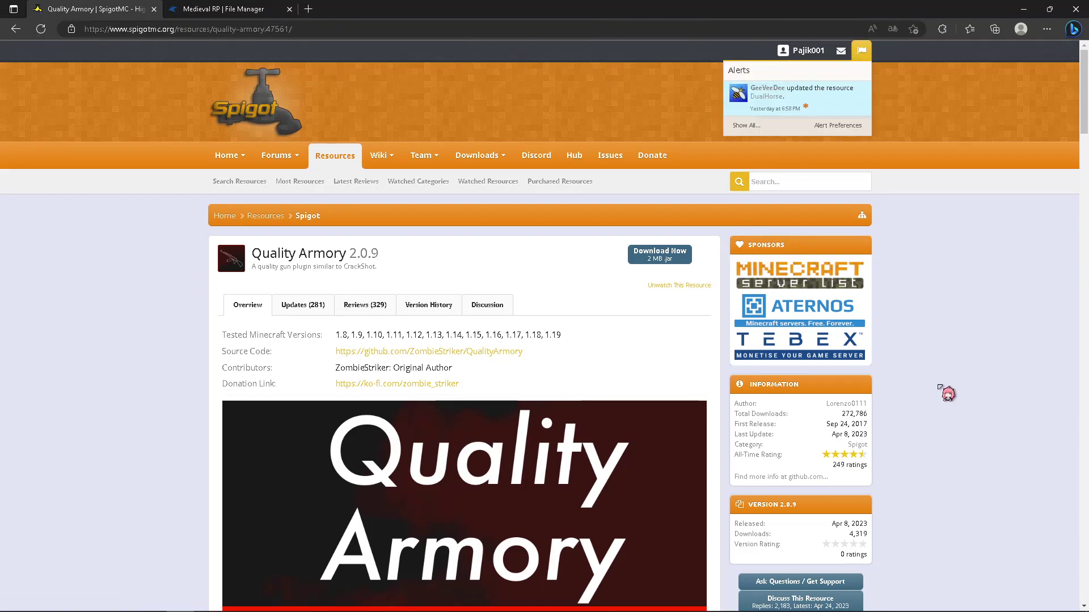
{"action": "scroll", "coordinate": [893, 387], "scroll_direction": "down", "scroll_amount": 6}
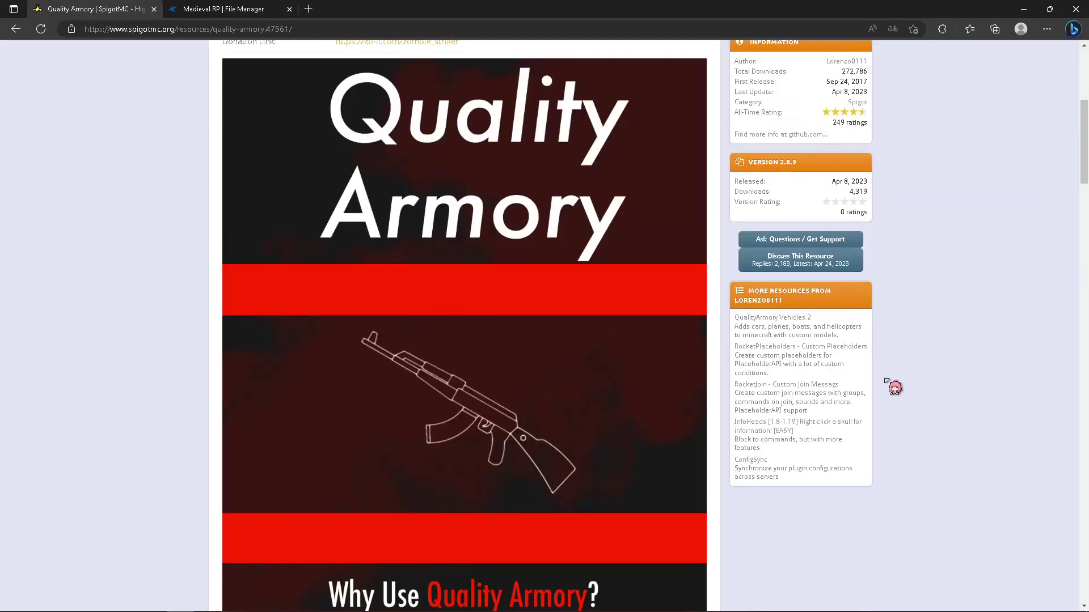
{"action": "scroll", "coordinate": [893, 387], "scroll_direction": "down", "scroll_amount": 20}
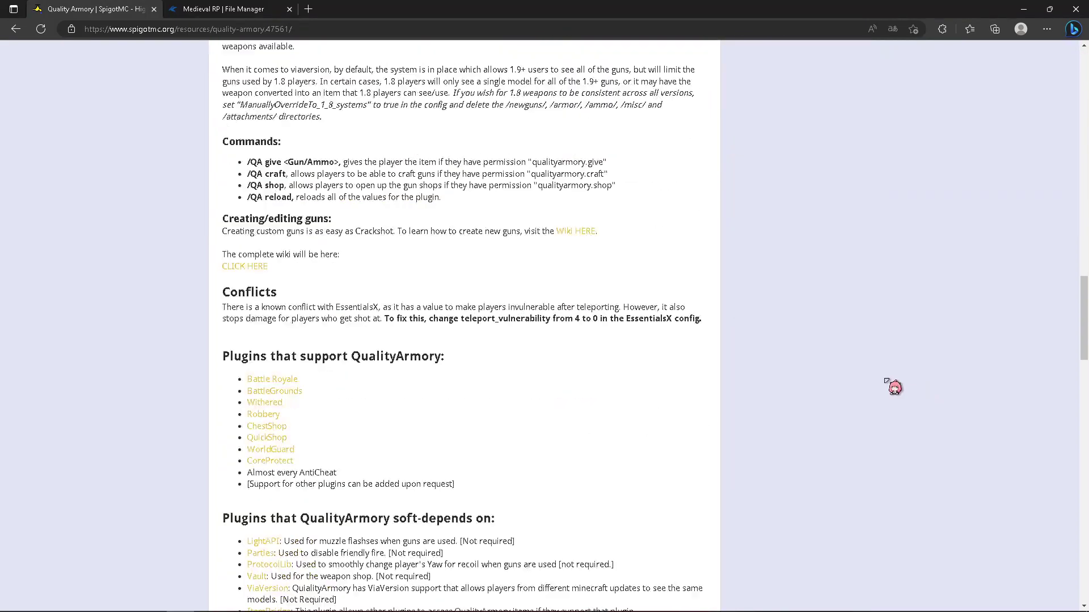
{"action": "scroll", "coordinate": [894, 387], "scroll_direction": "down", "scroll_amount": 20}
{"action": "scroll", "coordinate": [893, 387], "scroll_direction": "up", "scroll_amount": 17}
{"action": "scroll", "coordinate": [893, 387], "scroll_direction": "up", "scroll_amount": 15}
{"action": "scroll", "coordinate": [893, 388], "scroll_direction": "up", "scroll_amount": 3}
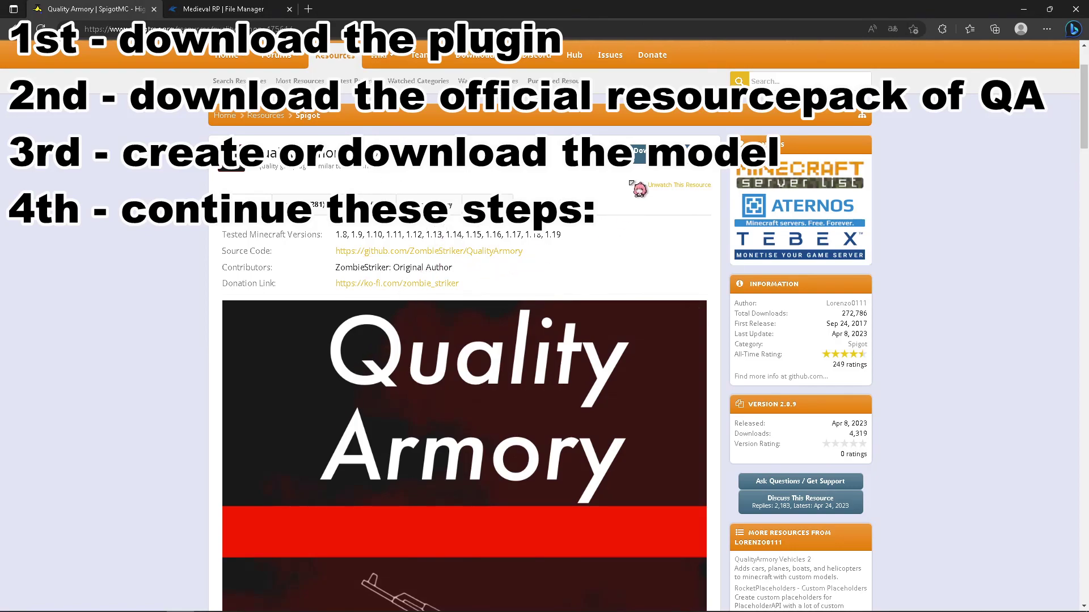
Highlight the Quality Armory page title, then bring up the QualityArmory v0.1 assets folder
{"action": "triple_click", "coordinate": [295, 153]}
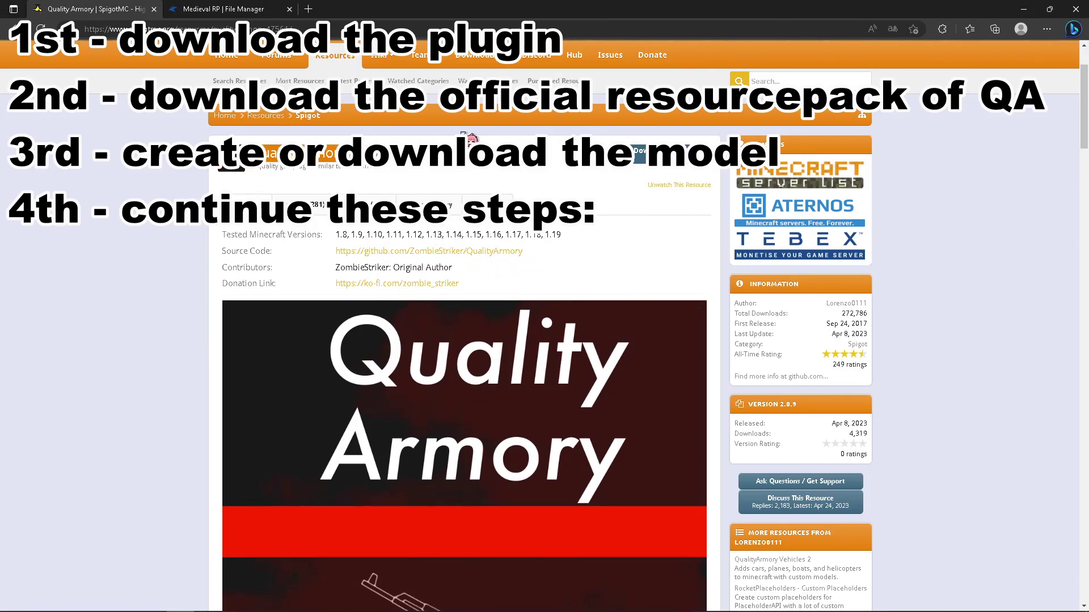
{"action": "left_click", "coordinate": [479, 130]}
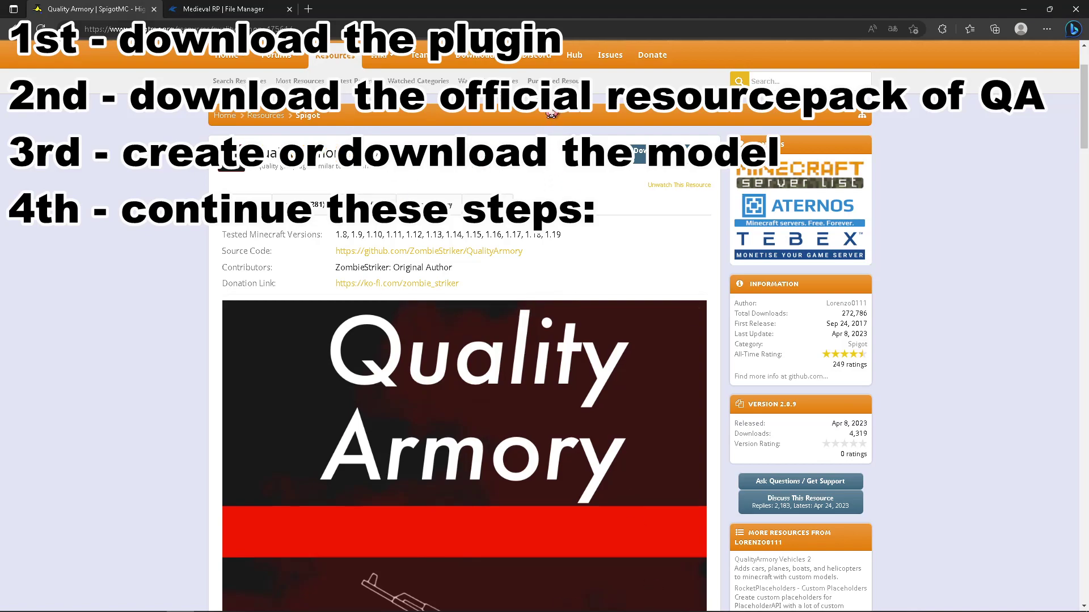
{"action": "key", "text": "alt+Tab"}
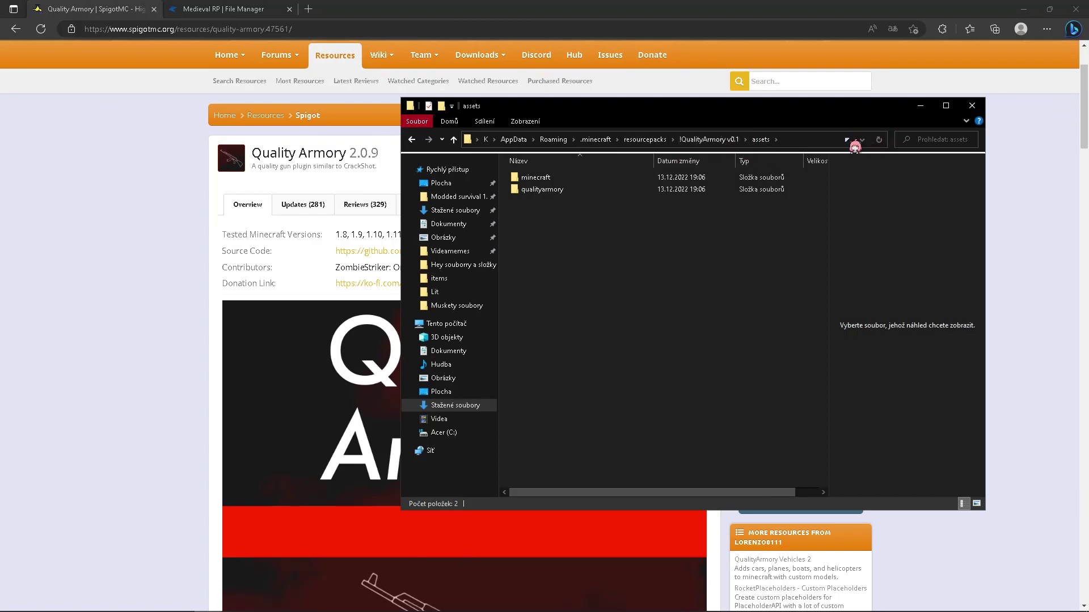
Move Bighat.json from Downloads\B into qualityarmory/models/armor and confirm it arrived
{"action": "double_click", "coordinate": [726, 192]}
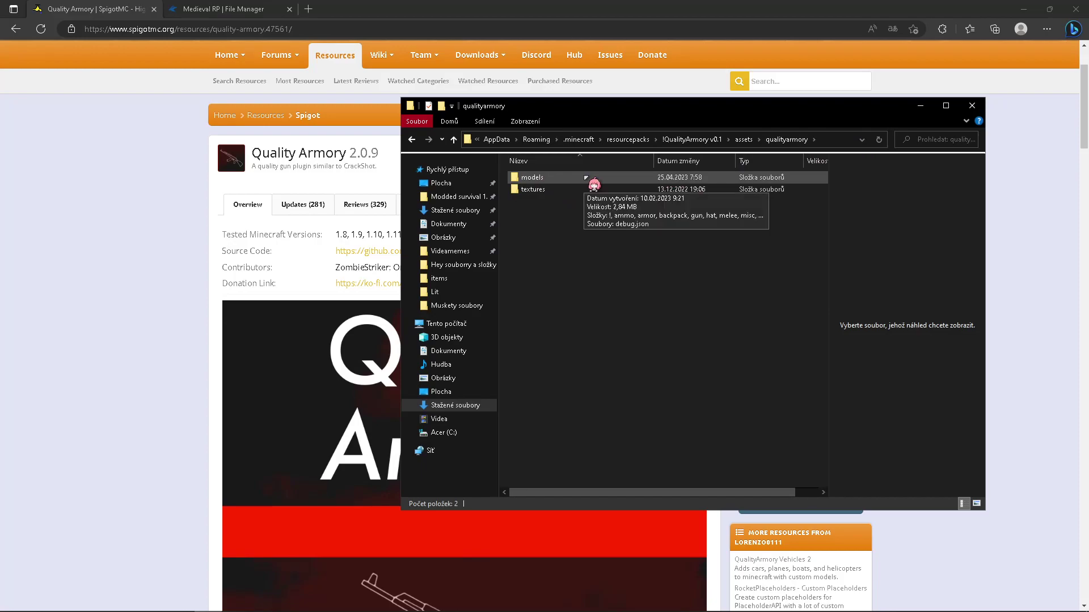
{"action": "double_click", "coordinate": [587, 178]}
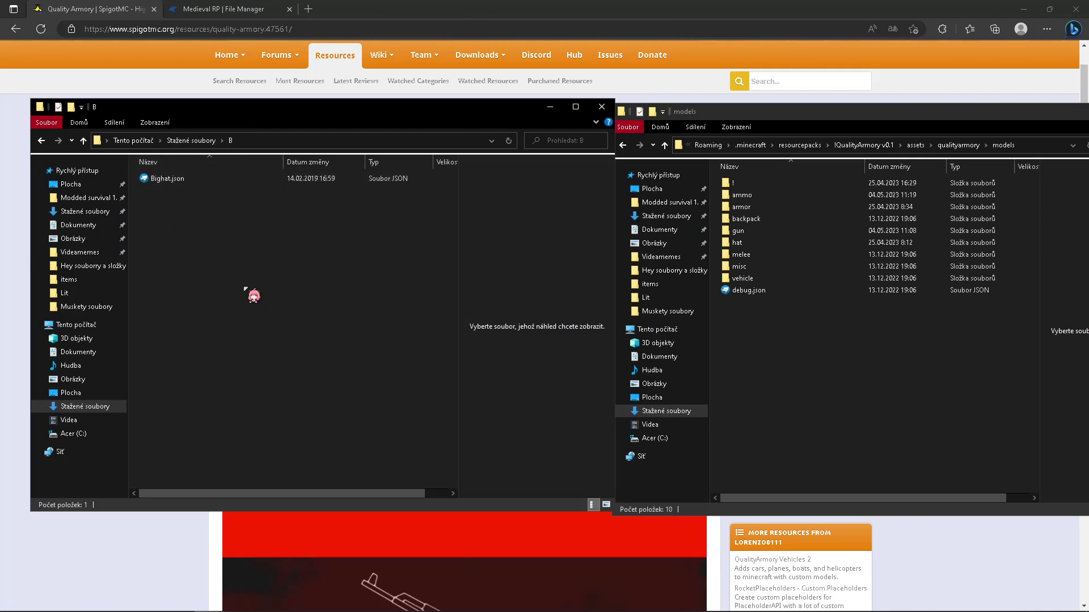
{"action": "left_click", "coordinate": [286, 181]}
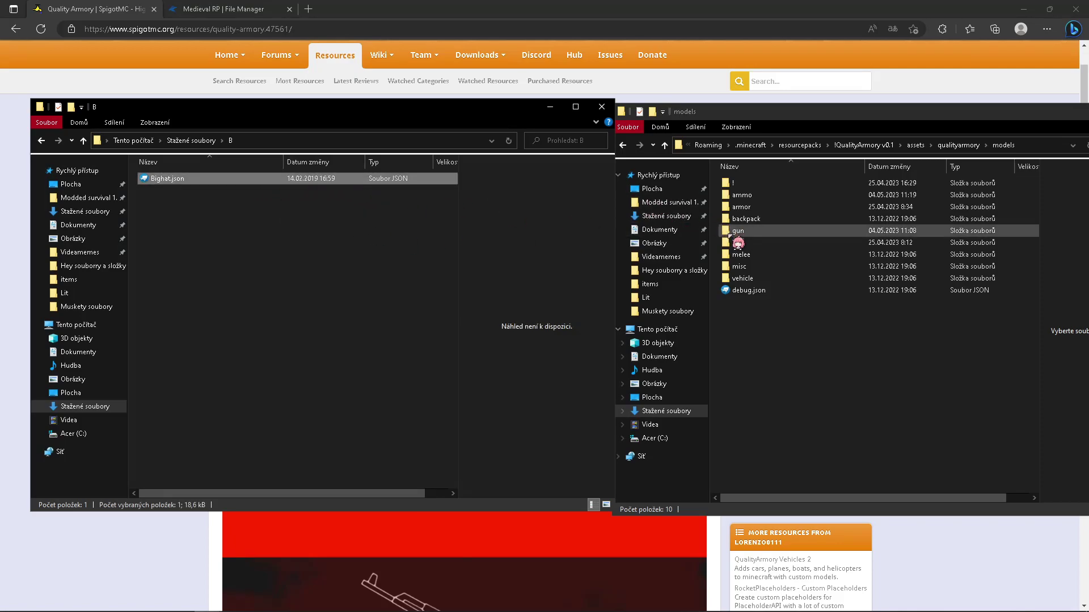
{"action": "left_click", "coordinate": [757, 207]}
{"action": "left_click", "coordinate": [168, 184]}
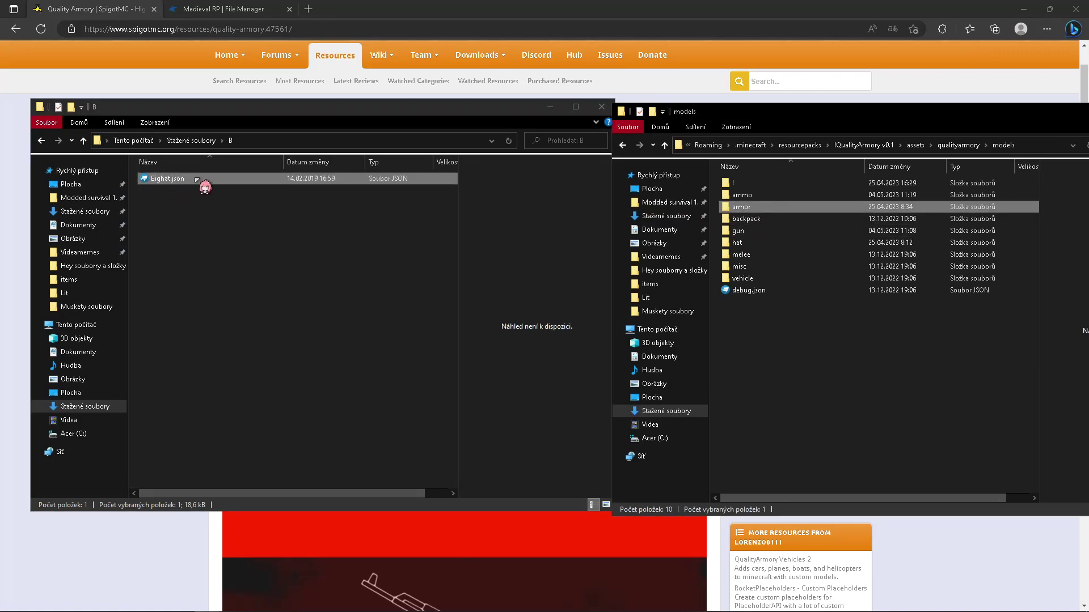
{"action": "left_click_drag", "start_coordinate": [199, 174], "coordinate": [243, 185]}
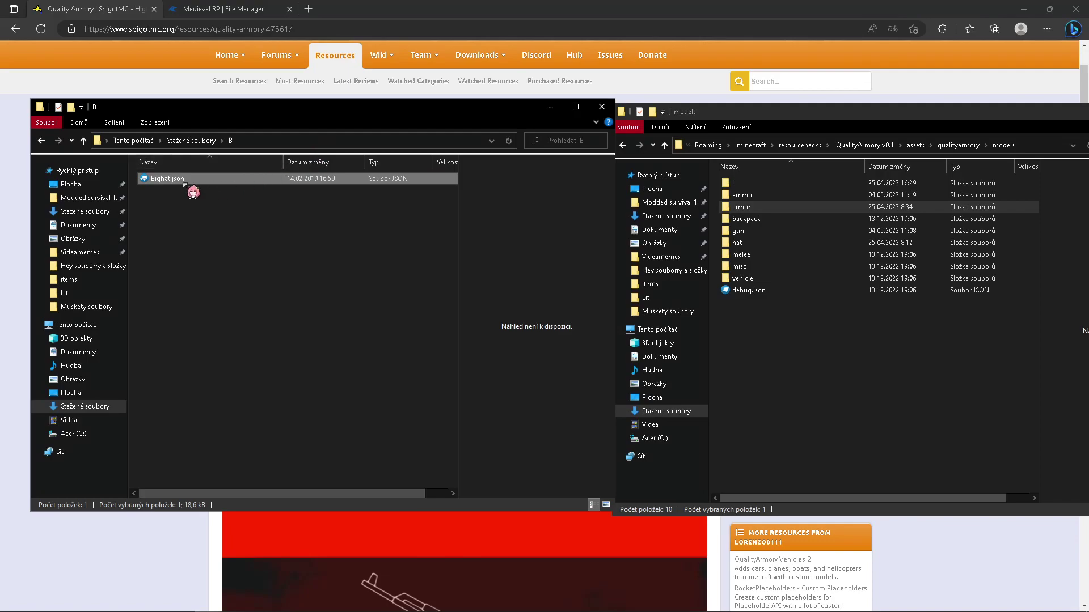
{"action": "left_click_drag", "start_coordinate": [184, 182], "coordinate": [771, 209]}
{"action": "double_click", "coordinate": [770, 208]}
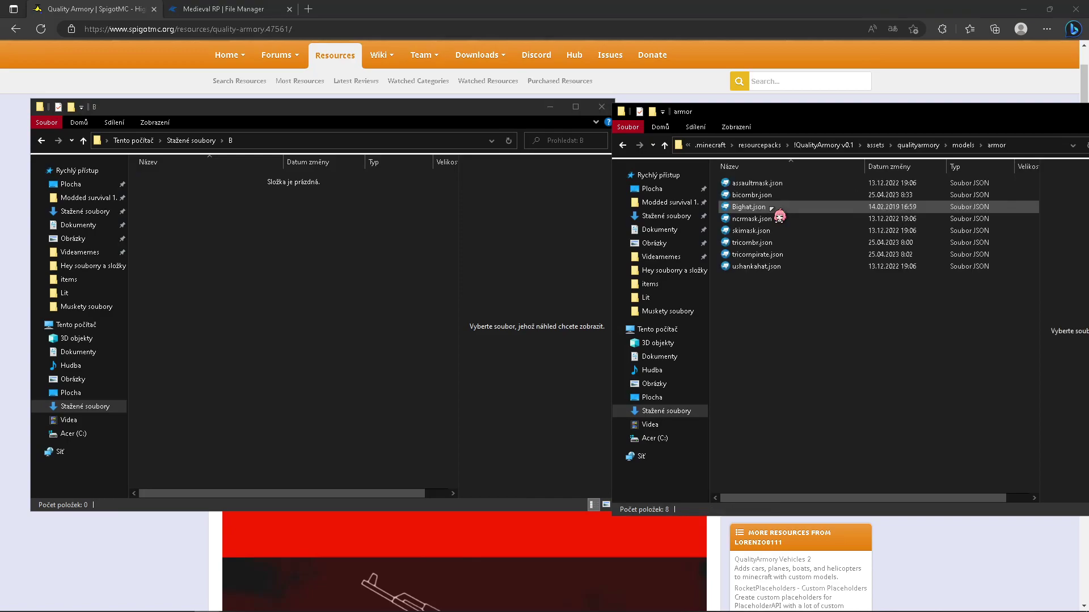
{"action": "left_click", "coordinate": [757, 209]}
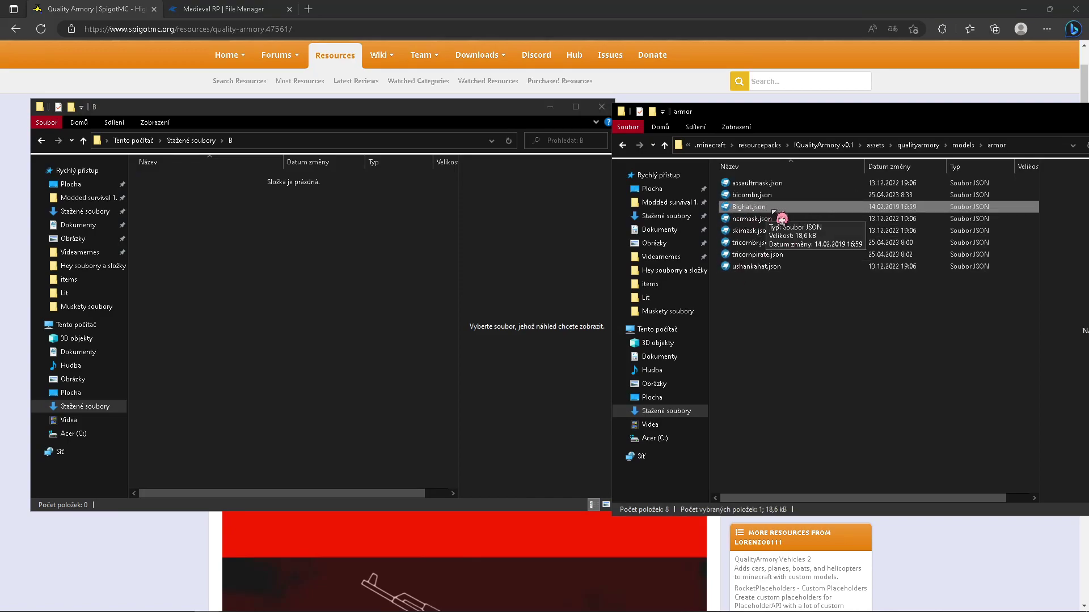
Go to assets/minecraft/models/item and open phantom_membrane.json in Blockbench
{"action": "left_click_drag", "start_coordinate": [524, 114], "coordinate": [446, 112]}
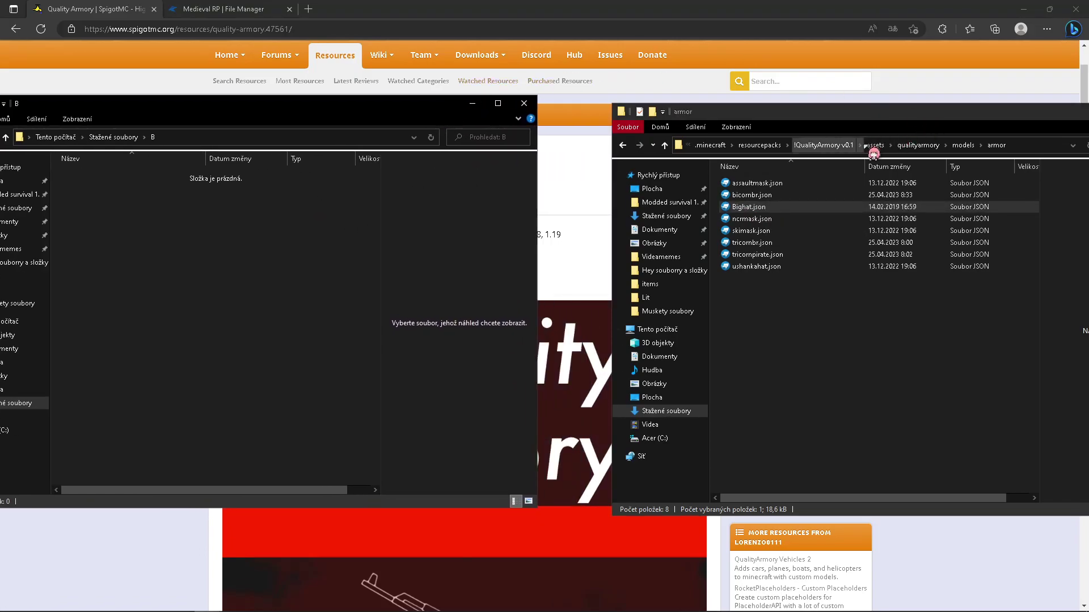
{"action": "left_click", "coordinate": [833, 149]}
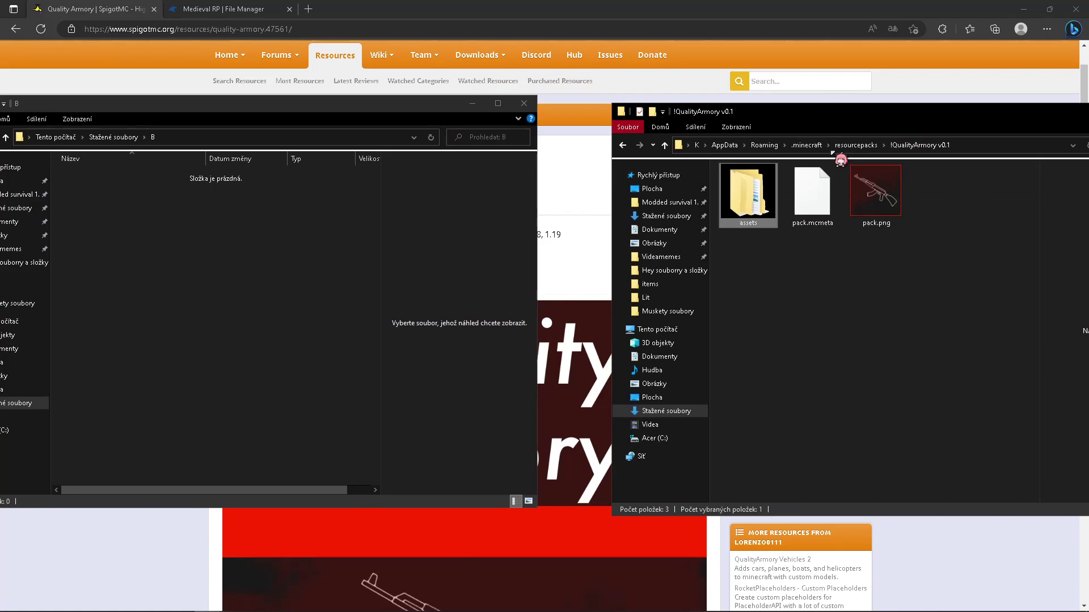
{"action": "double_click", "coordinate": [758, 187]}
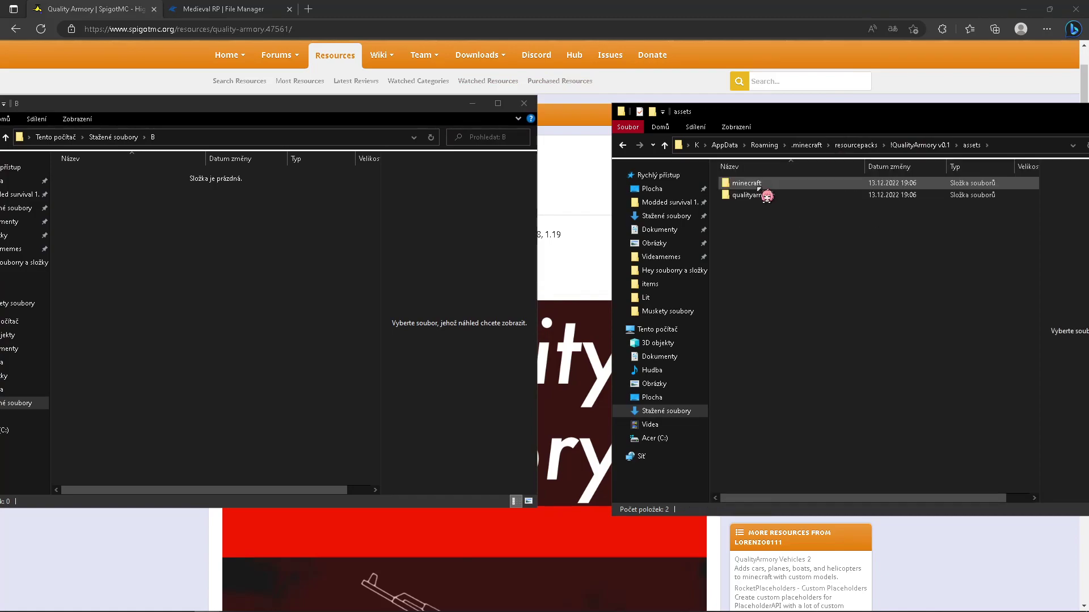
{"action": "double_click", "coordinate": [758, 186]}
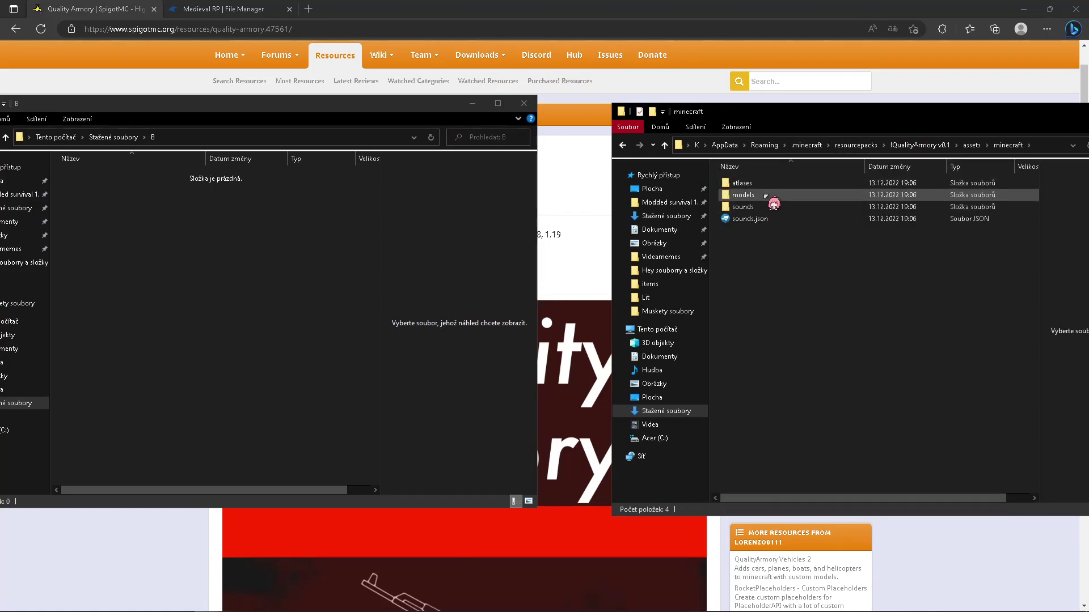
{"action": "double_click", "coordinate": [763, 196]}
{"action": "double_click", "coordinate": [740, 183]}
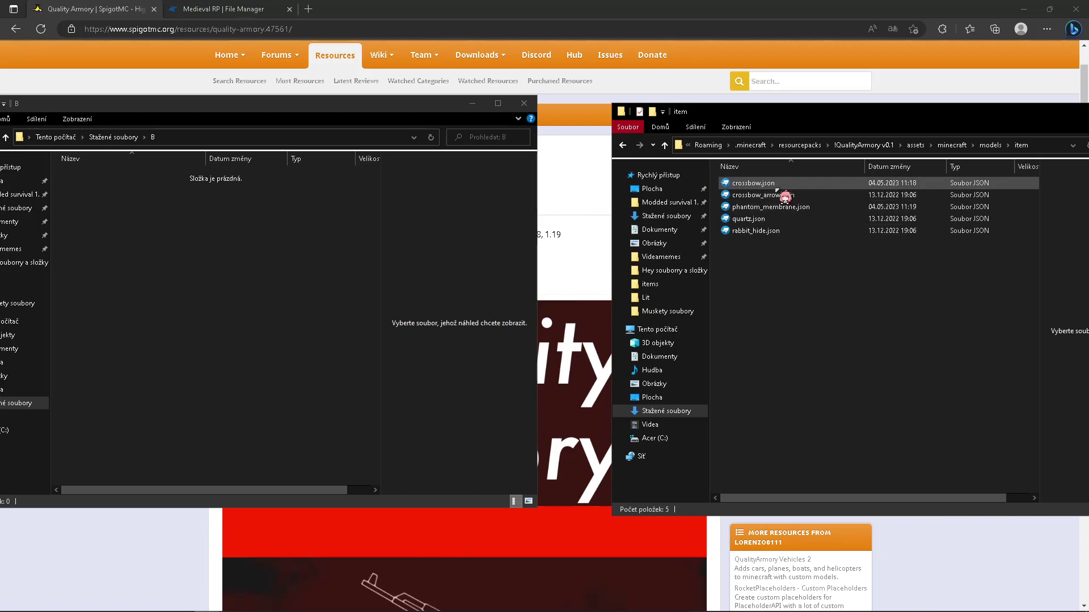
{"action": "left_click", "coordinate": [795, 210]}
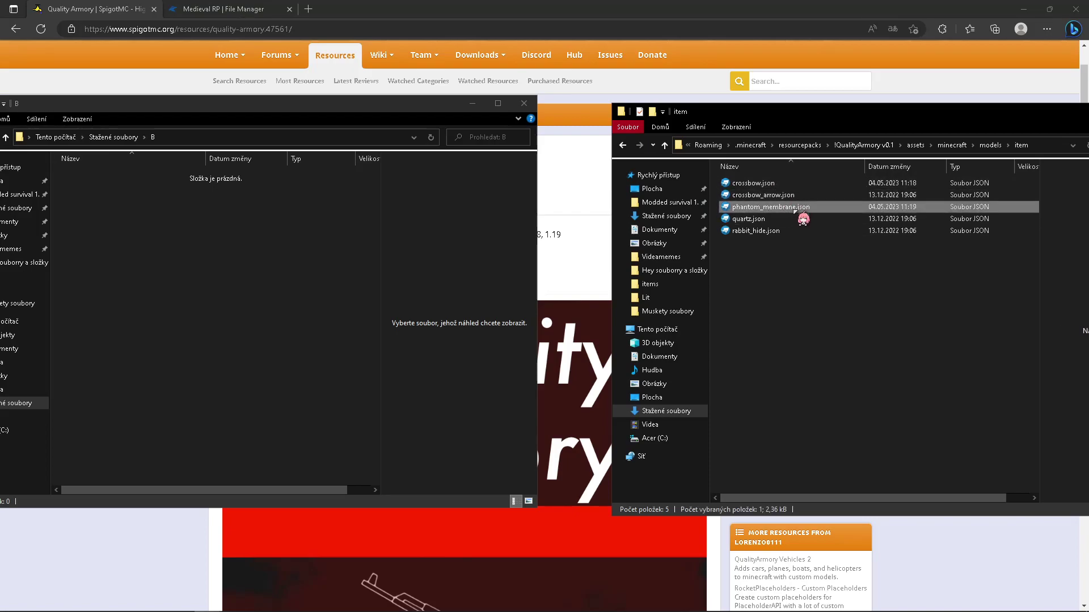
{"action": "double_click", "coordinate": [795, 209]}
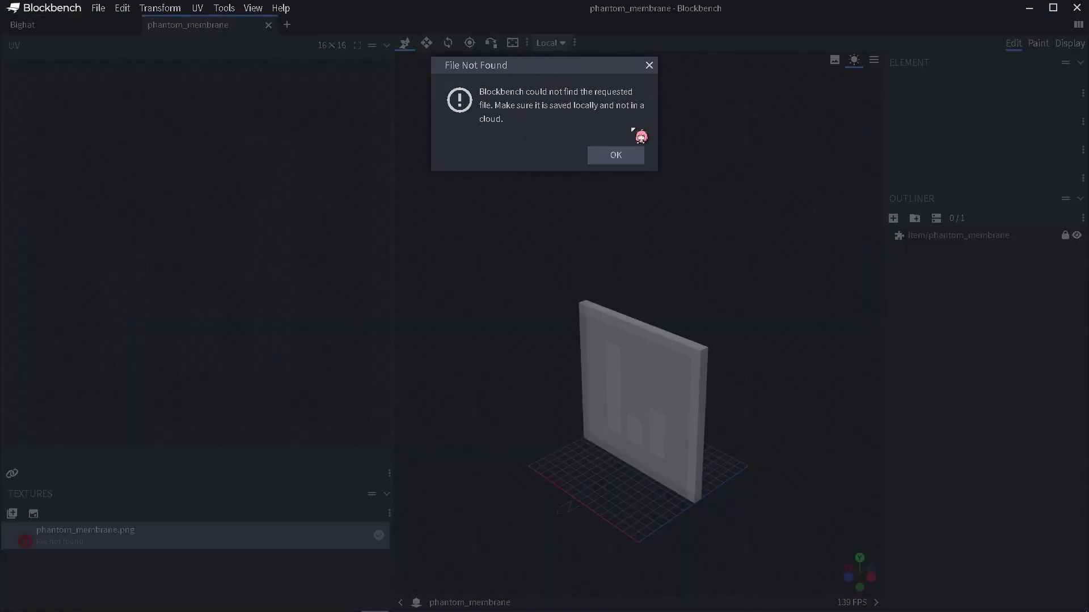
Add a Bighat armor predicate override with Custom Model Data 27 and save phantom_membrane.json
{"action": "left_click", "coordinate": [633, 159]}
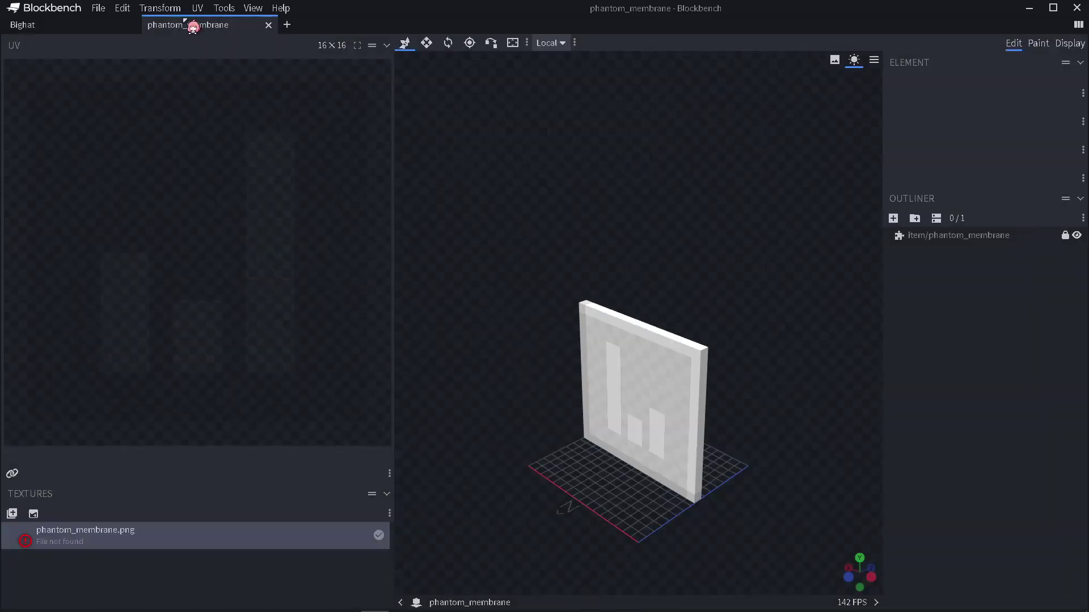
{"action": "left_click", "coordinate": [224, 8]}
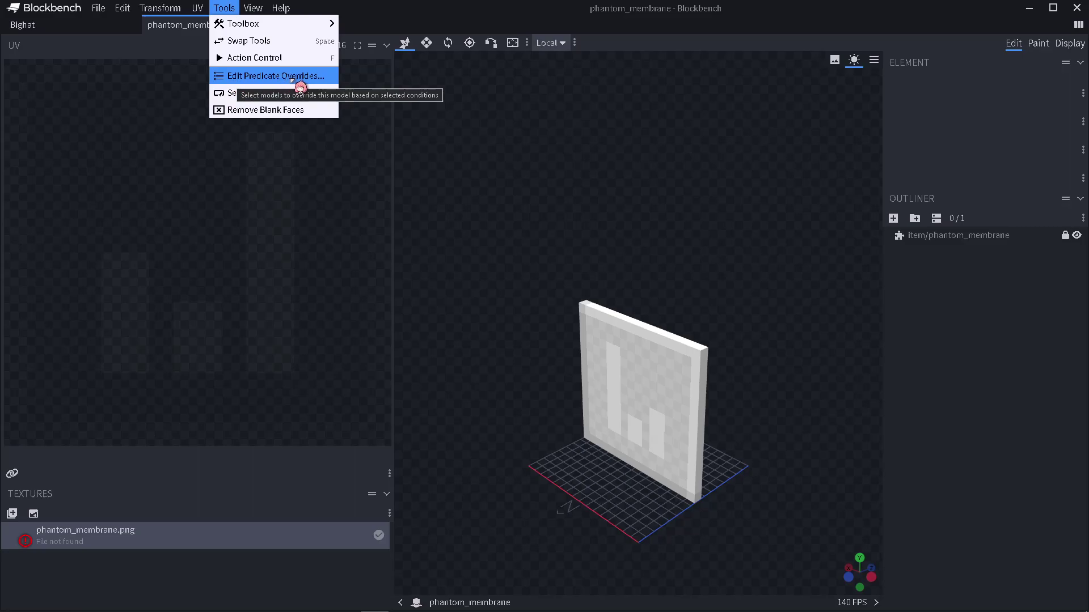
{"action": "left_click", "coordinate": [339, 78]}
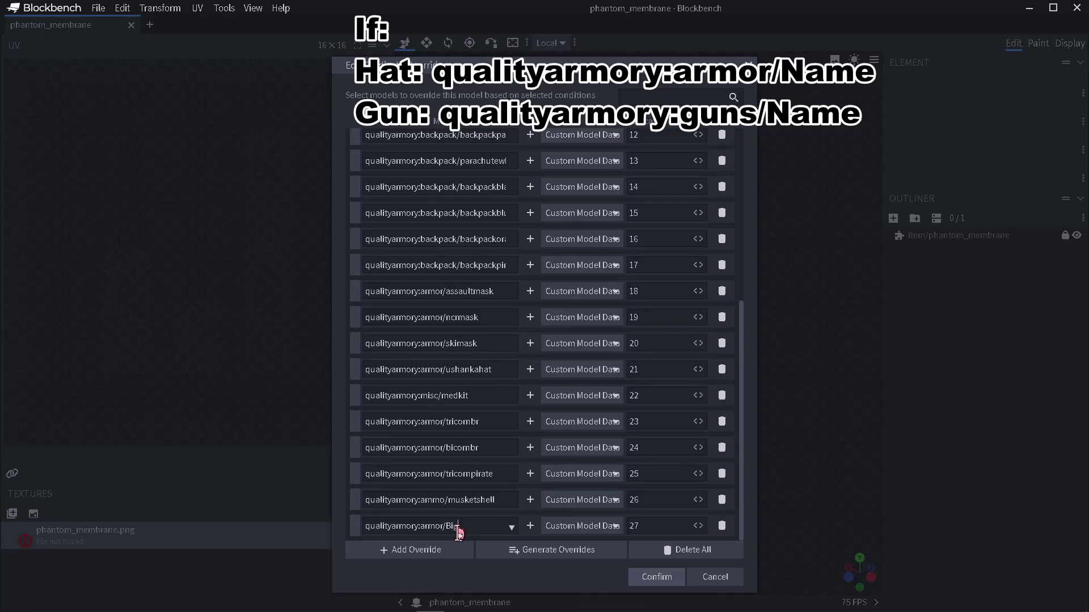
{"action": "type", "text": "ghat"}
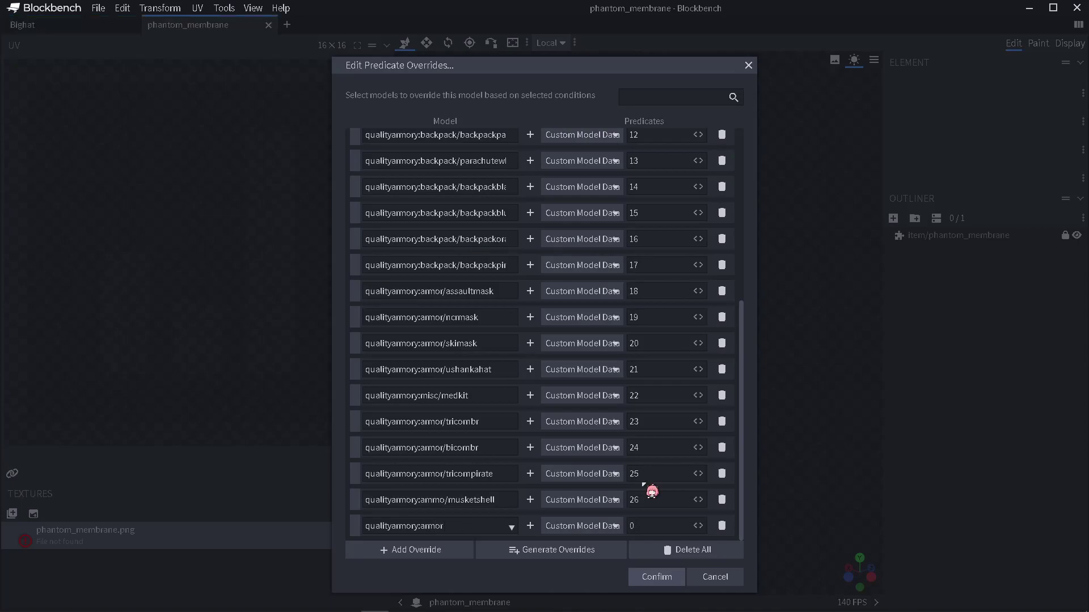
{"action": "scroll", "coordinate": [646, 471], "scroll_direction": "up", "scroll_amount": 6}
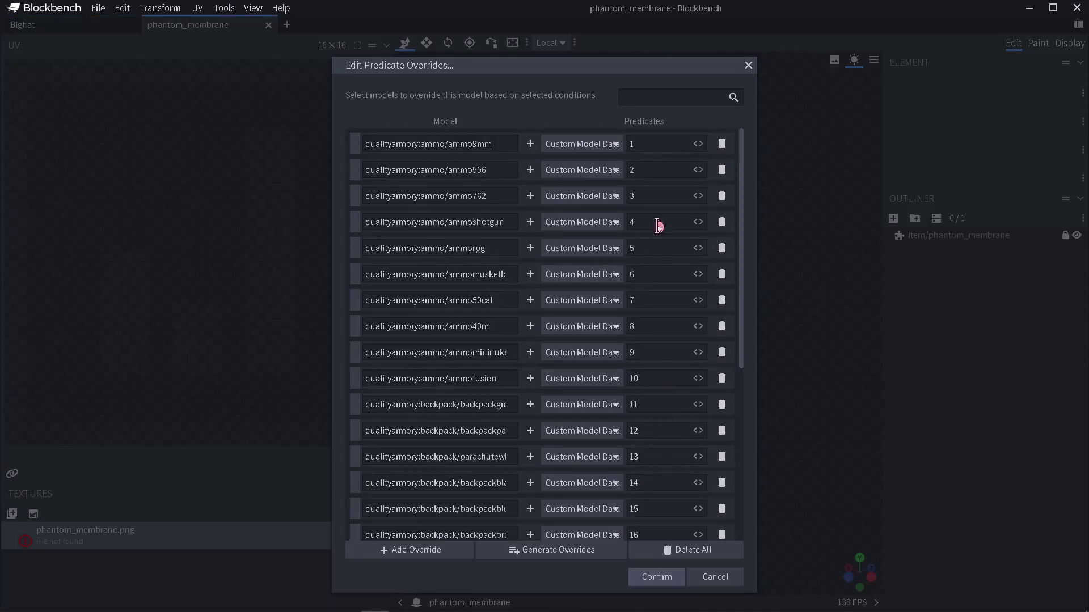
{"action": "scroll", "coordinate": [675, 273], "scroll_direction": "down", "scroll_amount": 6}
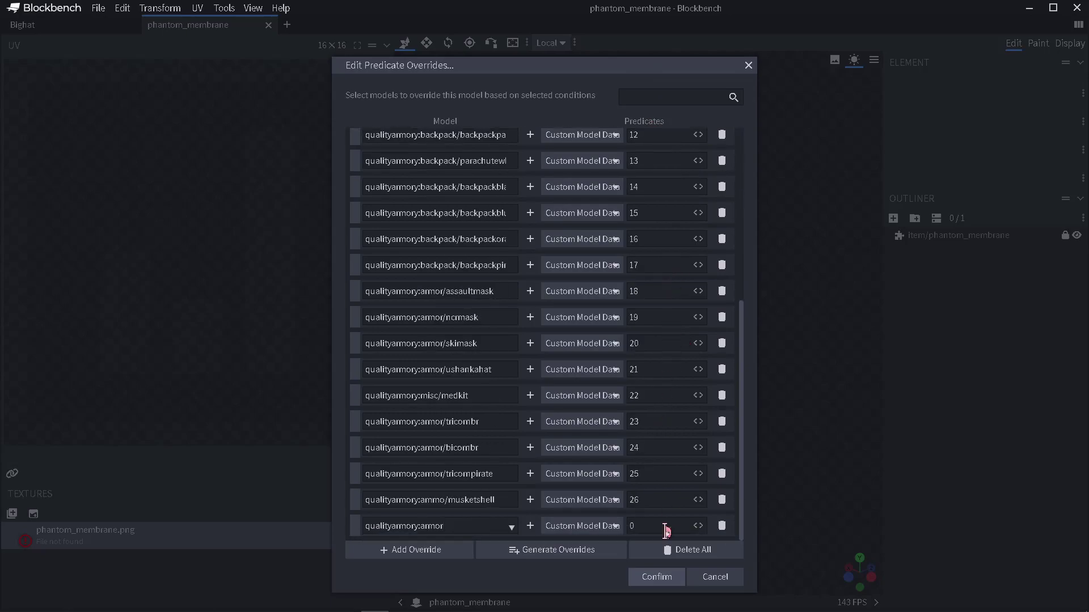
{"action": "double_click", "coordinate": [655, 528]}
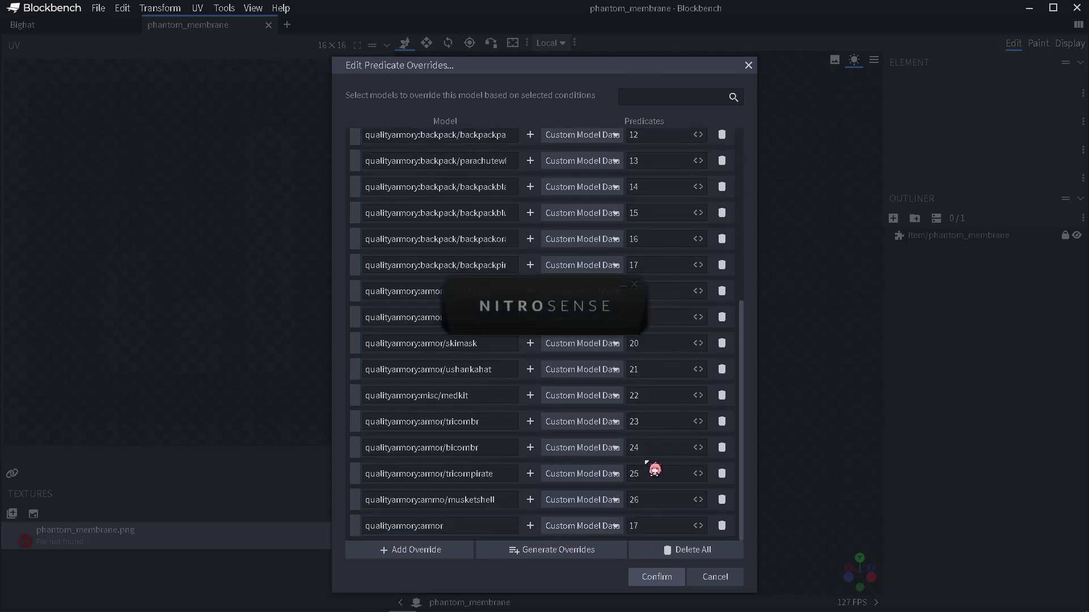
{"action": "double_click", "coordinate": [668, 527]}
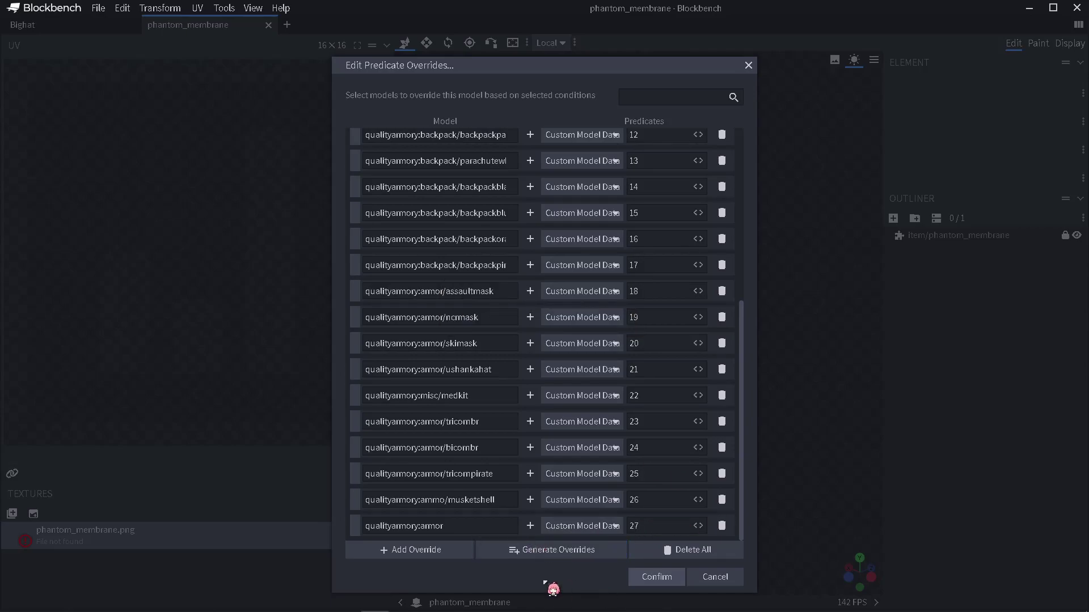
{"action": "left_click", "coordinate": [658, 578]}
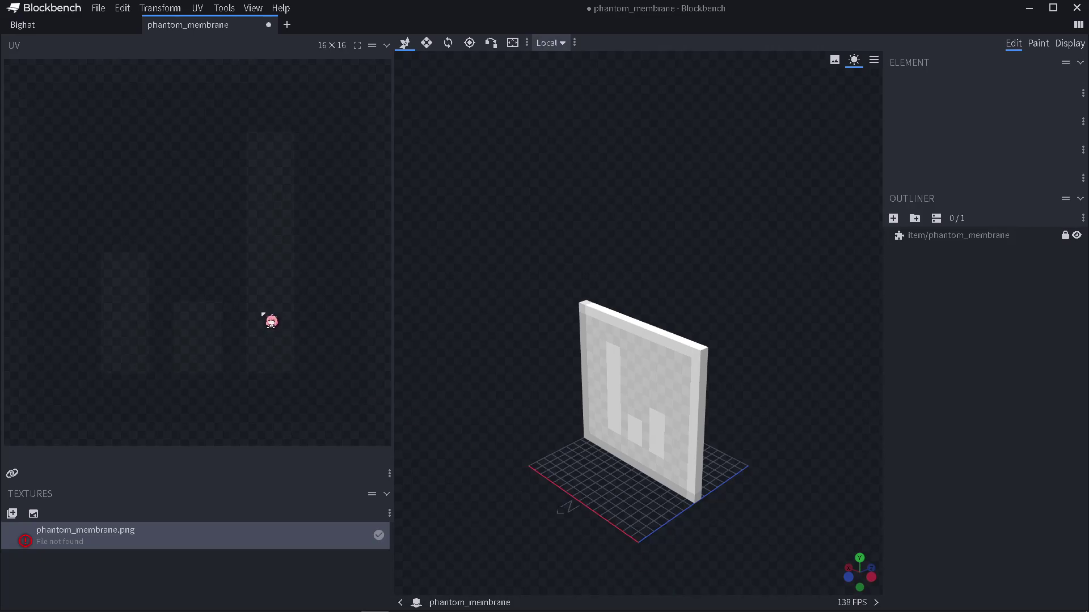
{"action": "key", "text": "ctrl+s"}
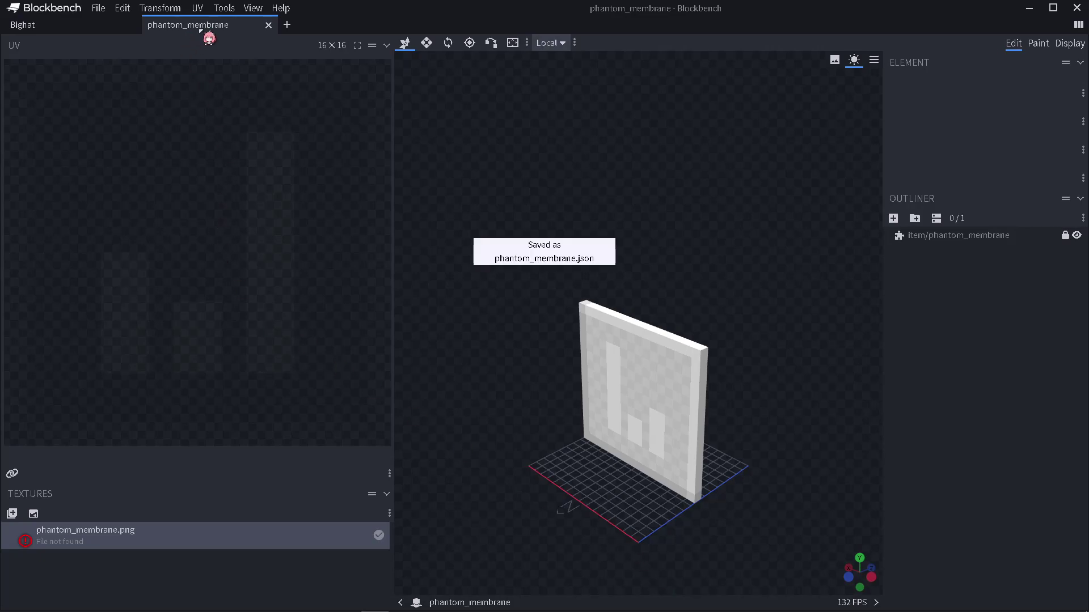
Browse to assets/qualityarmory/models/armor and open Bighat.json in Blockbench
{"action": "key", "text": "alt+Tab"}
{"action": "double_click", "coordinate": [737, 193]}
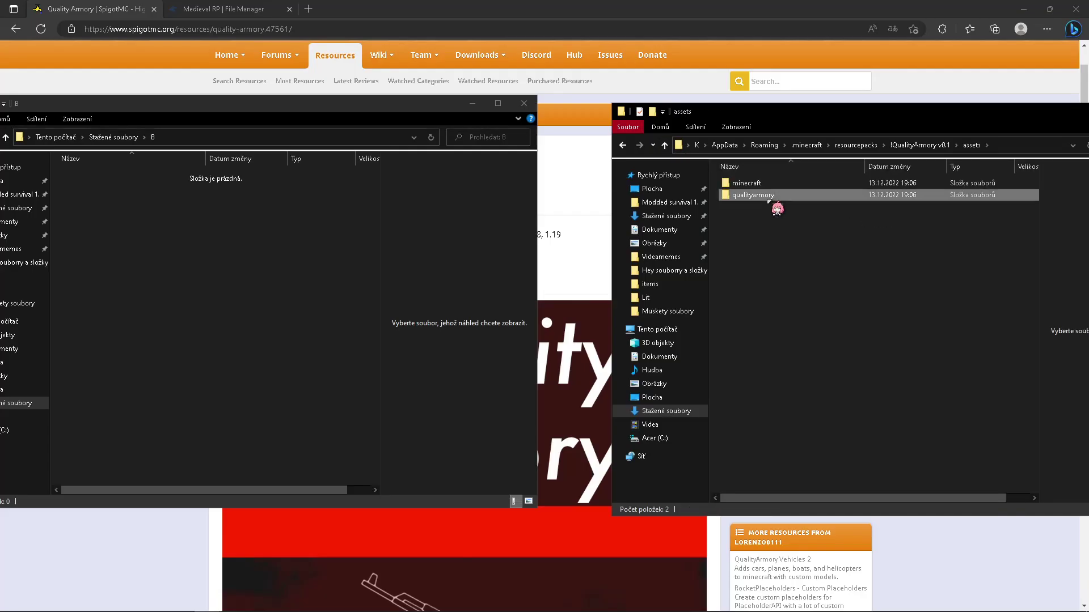
{"action": "double_click", "coordinate": [769, 198]}
{"action": "double_click", "coordinate": [765, 184]}
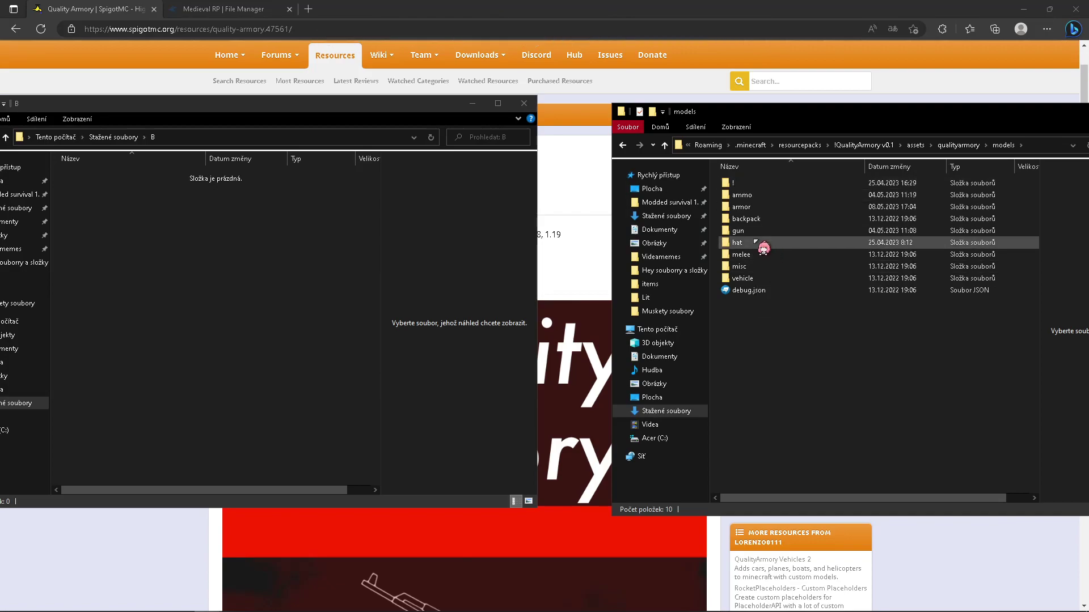
{"action": "double_click", "coordinate": [750, 208]}
{"action": "left_click", "coordinate": [749, 208]}
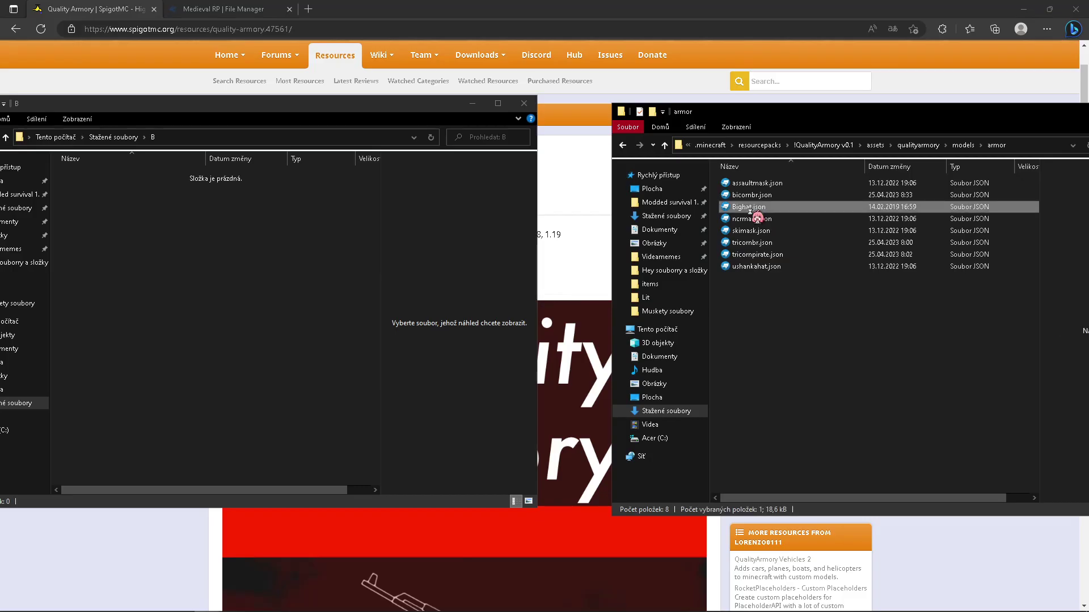
{"action": "double_click", "coordinate": [750, 208]}
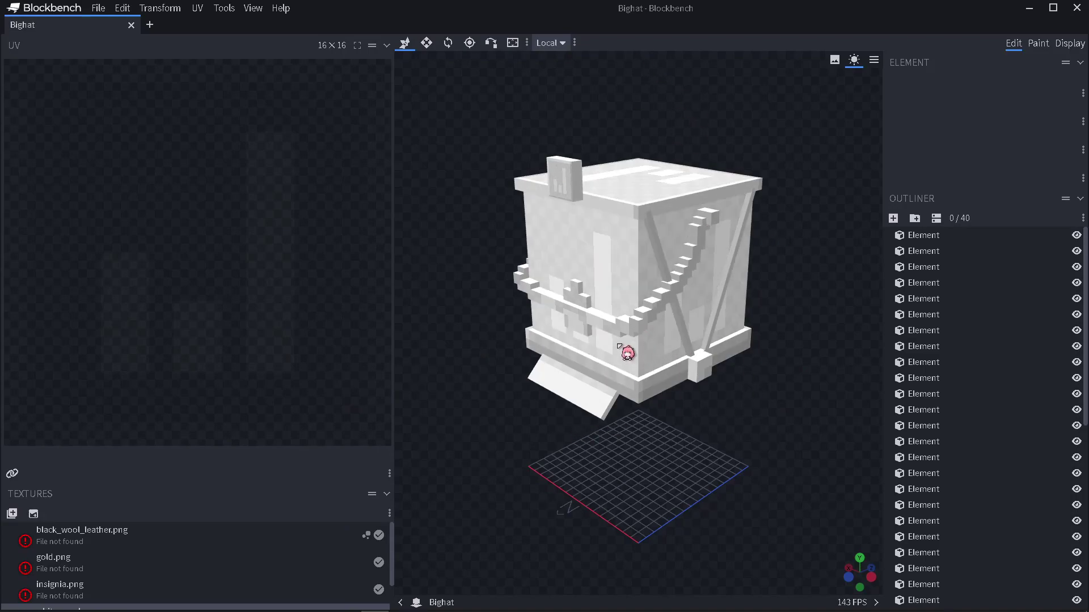
Restore down Blockbench to reveal the downloaded textures/blocks folder behind it
{"action": "left_click_drag", "start_coordinate": [767, 9], "coordinate": [539, 92]}
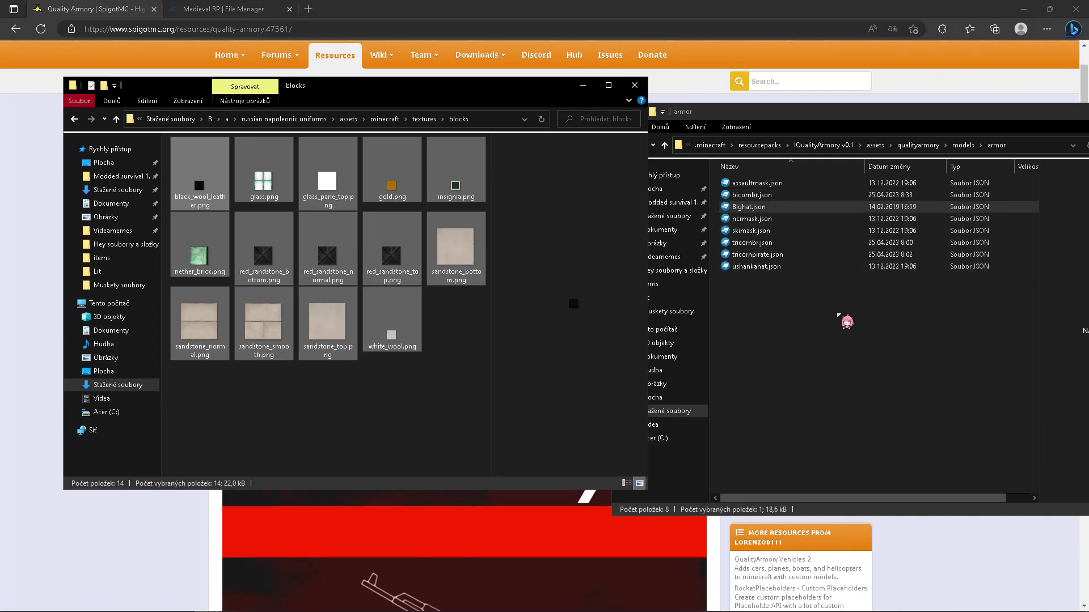
Navigate to qualityarmory/textures/all and load black_wool_leather.png as the hat's leather texture
{"action": "left_click", "coordinate": [673, 155]}
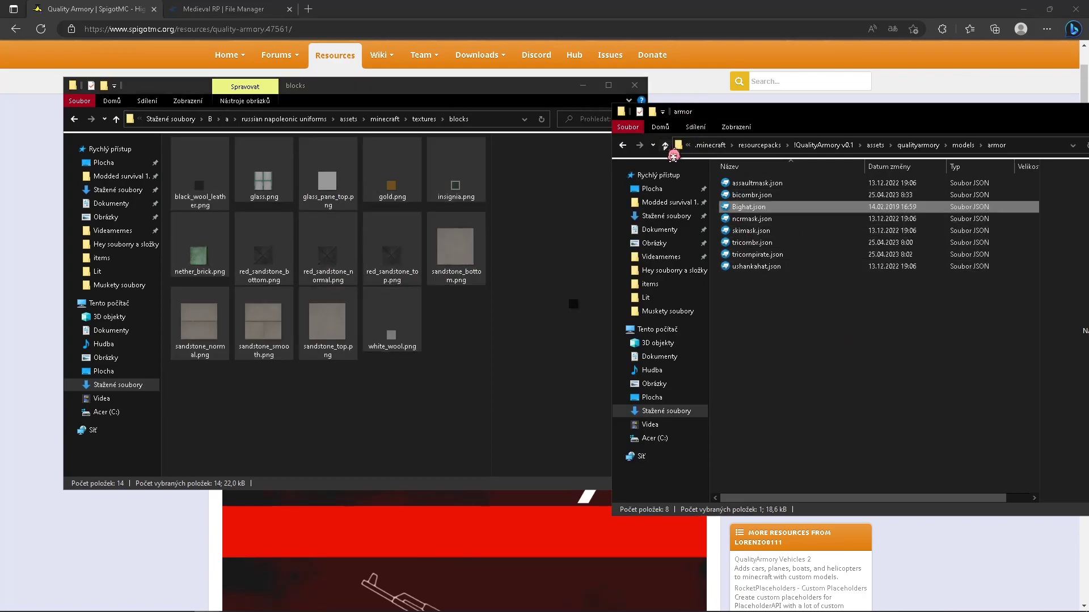
{"action": "left_click", "coordinate": [666, 146]}
{"action": "key", "text": "alt+Up"}
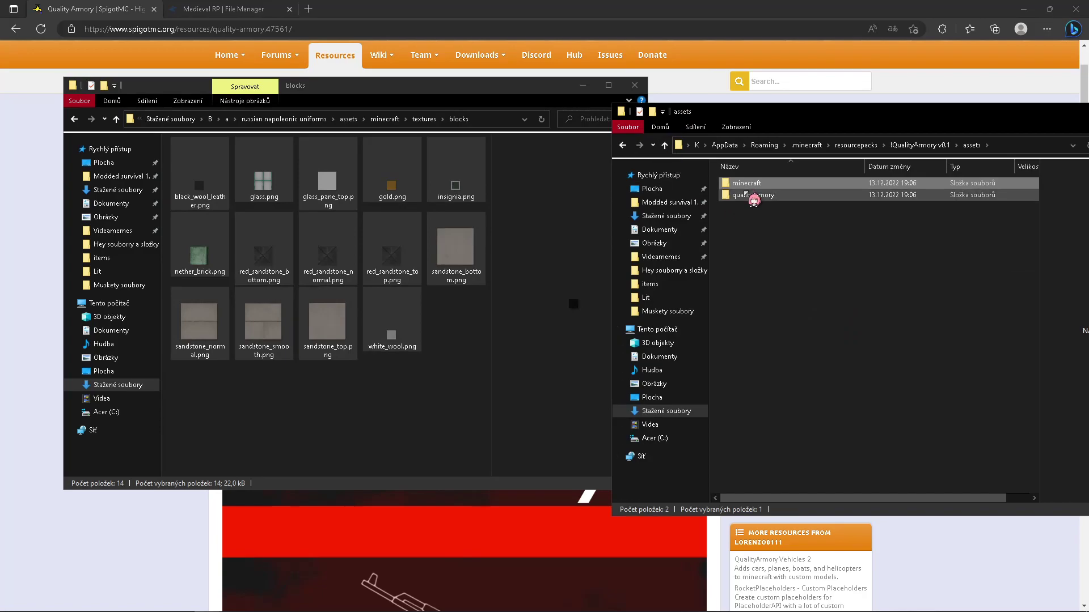
{"action": "double_click", "coordinate": [747, 194]}
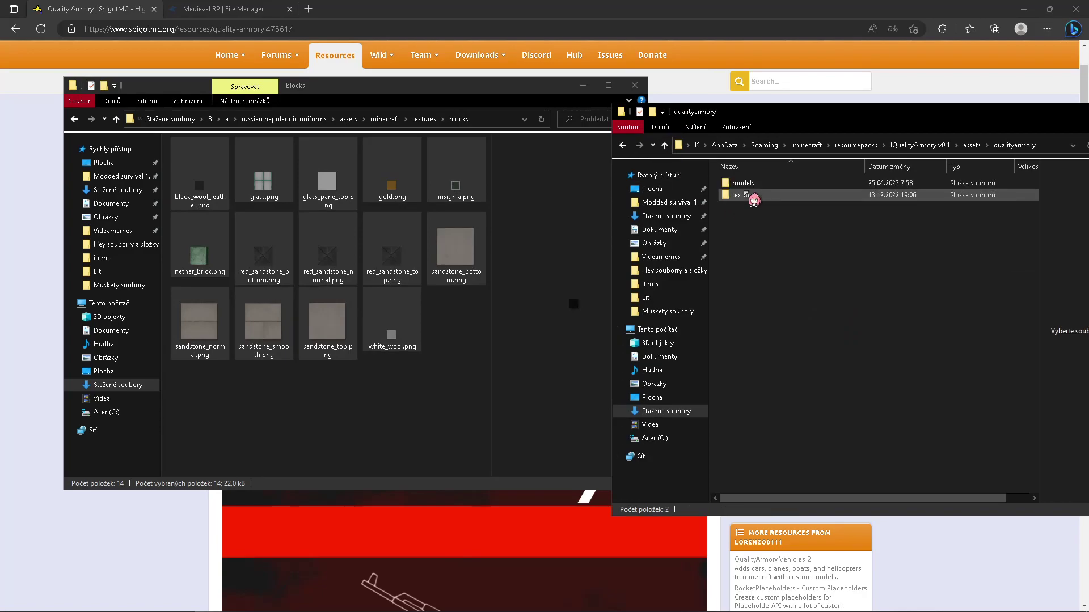
{"action": "double_click", "coordinate": [769, 197]}
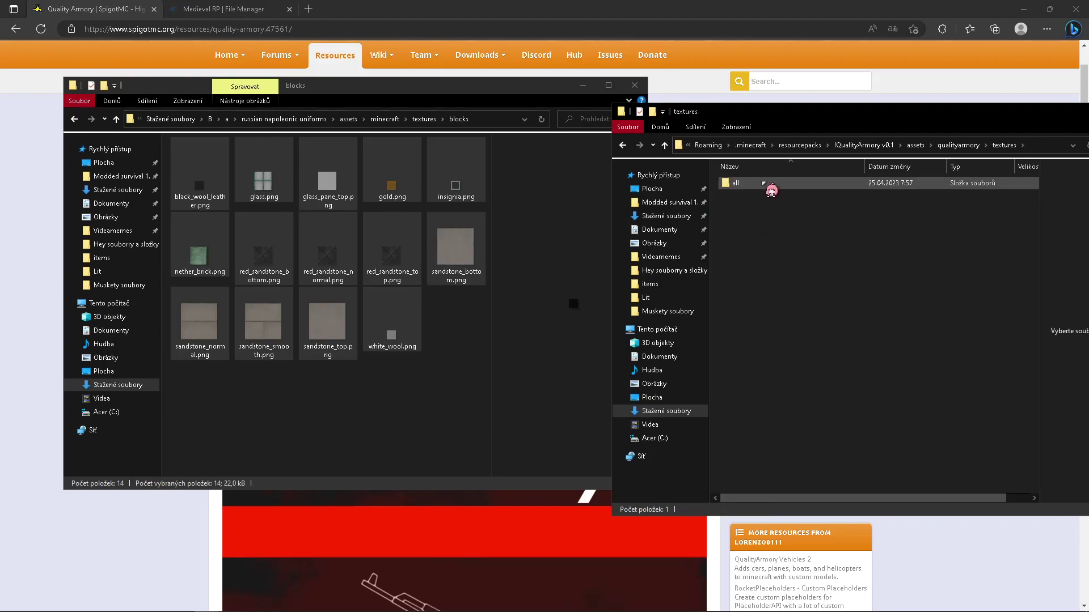
{"action": "double_click", "coordinate": [766, 183]}
{"action": "scroll", "coordinate": [801, 298], "scroll_direction": "down", "scroll_amount": 5}
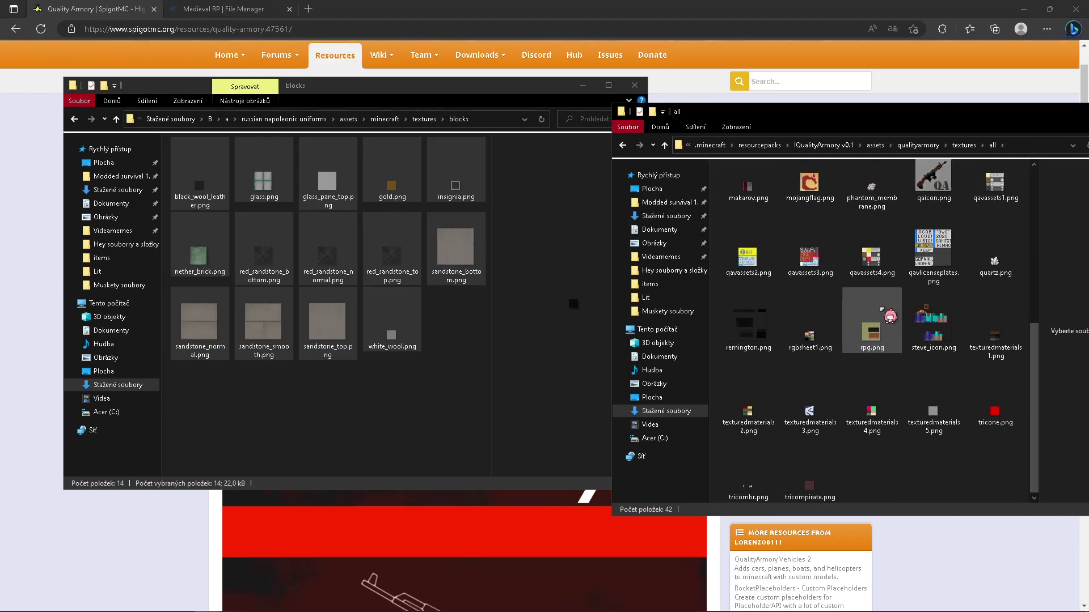
{"action": "scroll", "coordinate": [888, 316], "scroll_direction": "up", "scroll_amount": 4}
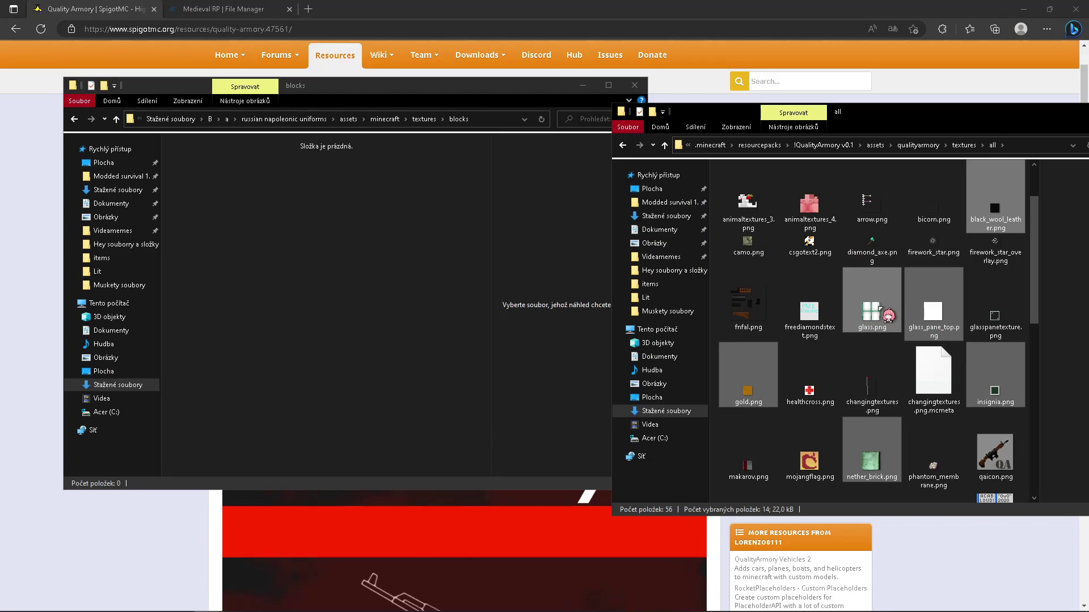
{"action": "scroll", "coordinate": [884, 315], "scroll_direction": "up", "scroll_amount": 2}
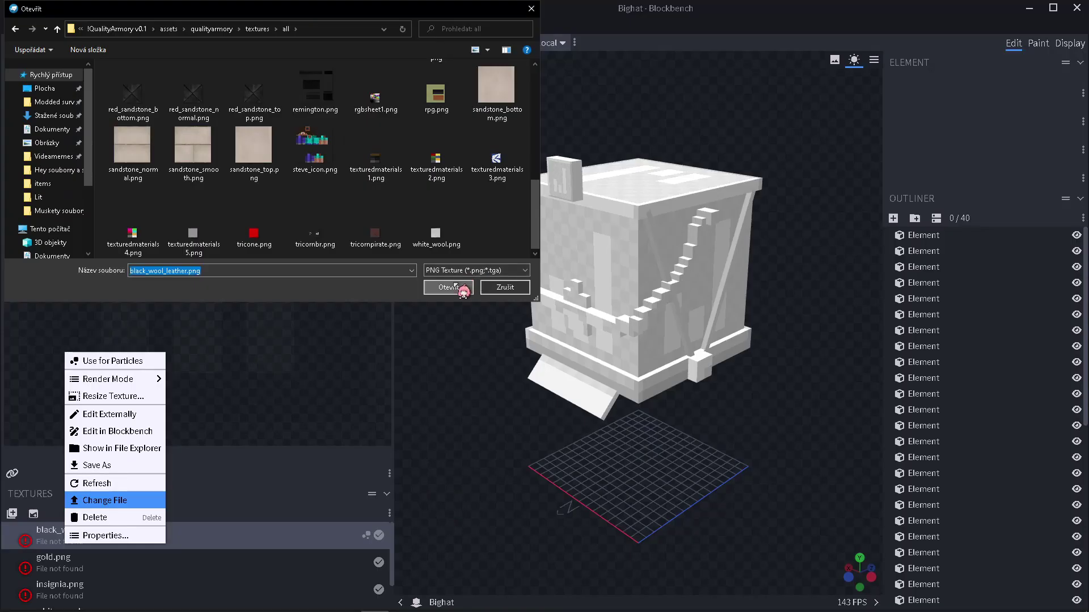
{"action": "left_click", "coordinate": [462, 287]}
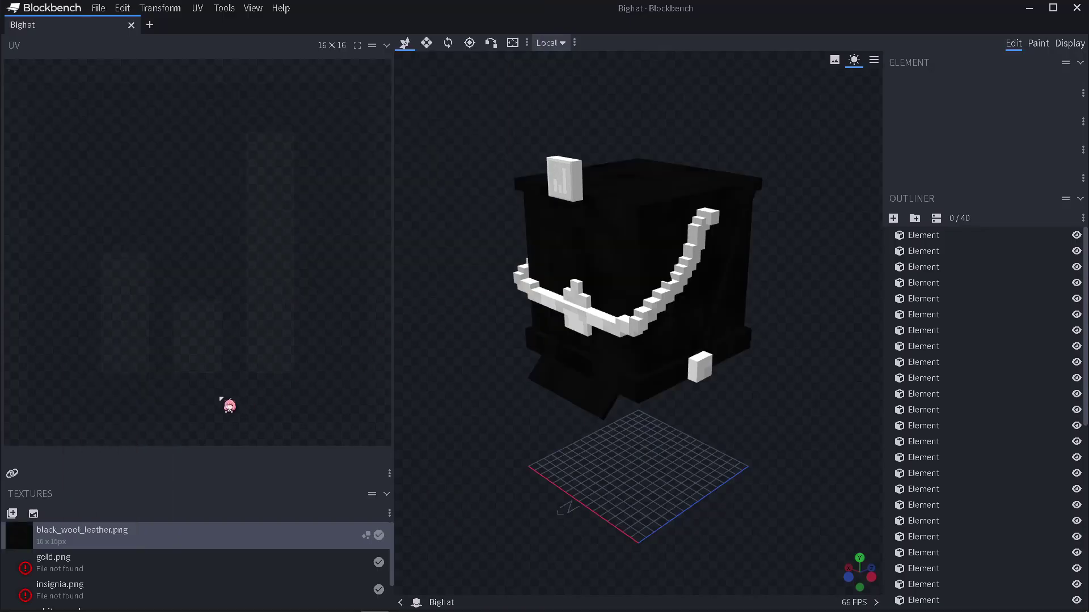
Relink the Bighat's missing gold texture to gold.png
{"action": "scroll", "coordinate": [309, 541], "scroll_direction": "down", "scroll_amount": 1}
{"action": "scroll", "coordinate": [315, 545], "scroll_direction": "up", "scroll_amount": 1}
{"action": "right_click", "coordinate": [144, 571]}
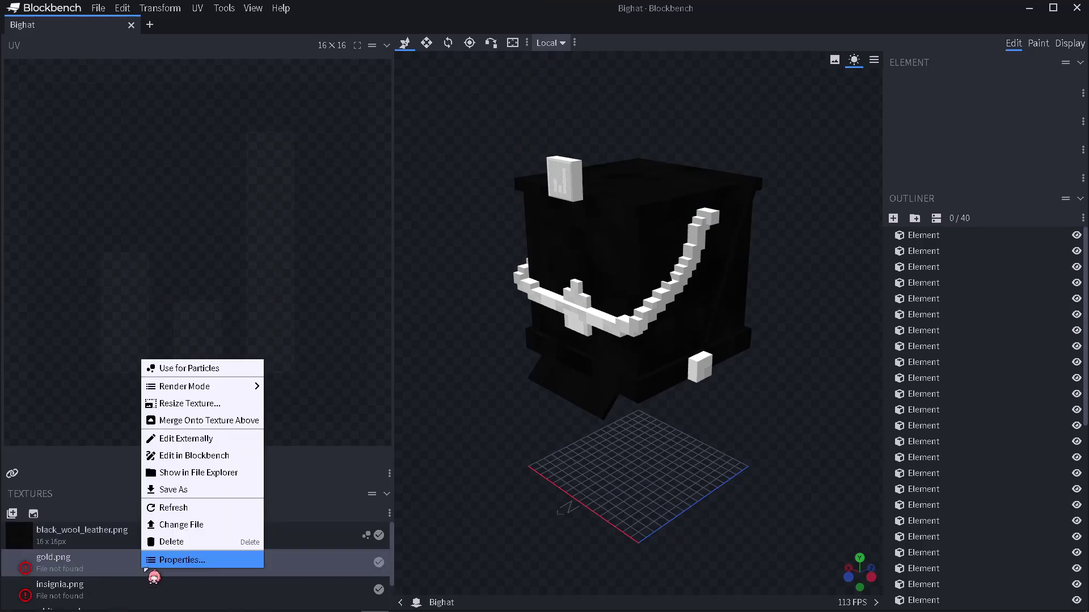
{"action": "left_click", "coordinate": [199, 527]}
{"action": "left_click", "coordinate": [250, 170]}
{"action": "left_click", "coordinate": [462, 287]}
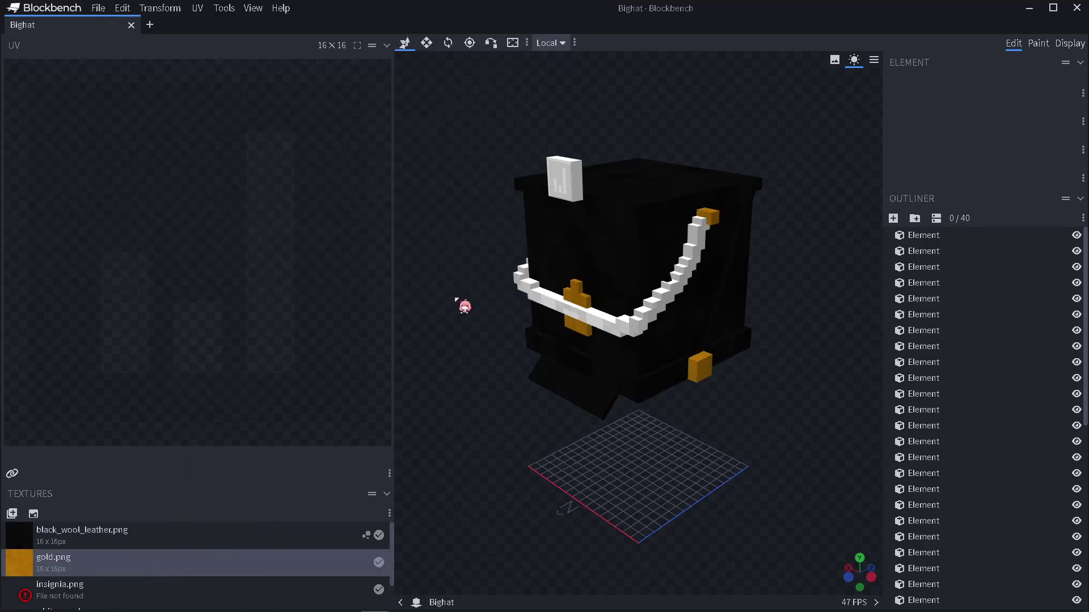
Relink the missing insignia texture to insignia.png
{"action": "scroll", "coordinate": [279, 590], "scroll_direction": "down", "scroll_amount": 1}
{"action": "right_click", "coordinate": [278, 587]}
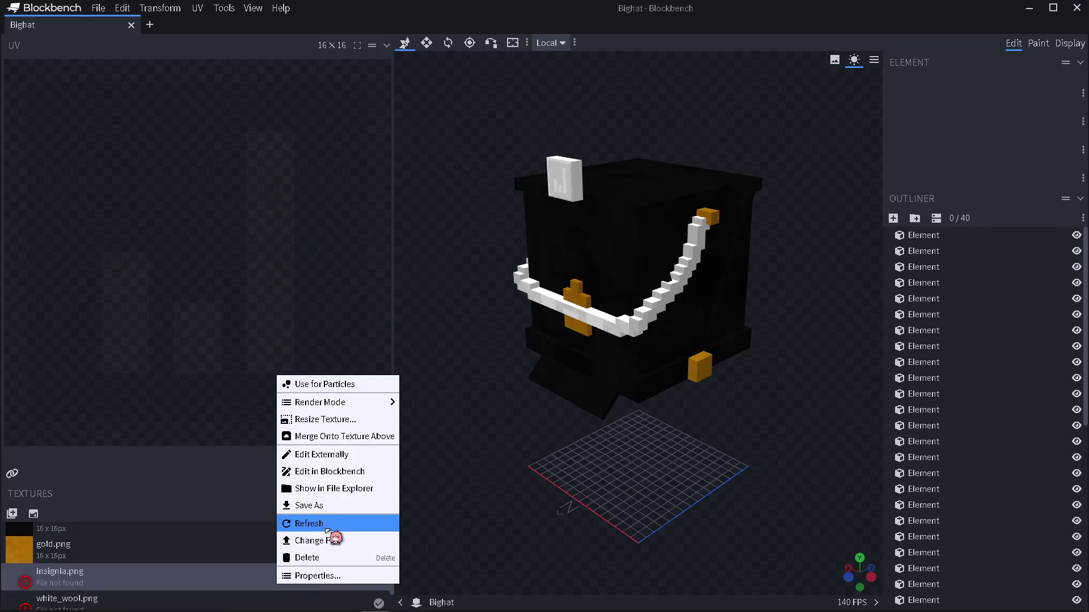
{"action": "left_click", "coordinate": [328, 525]}
{"action": "scroll", "coordinate": [292, 567], "scroll_direction": "down", "scroll_amount": 1}
{"action": "right_click", "coordinate": [271, 552]}
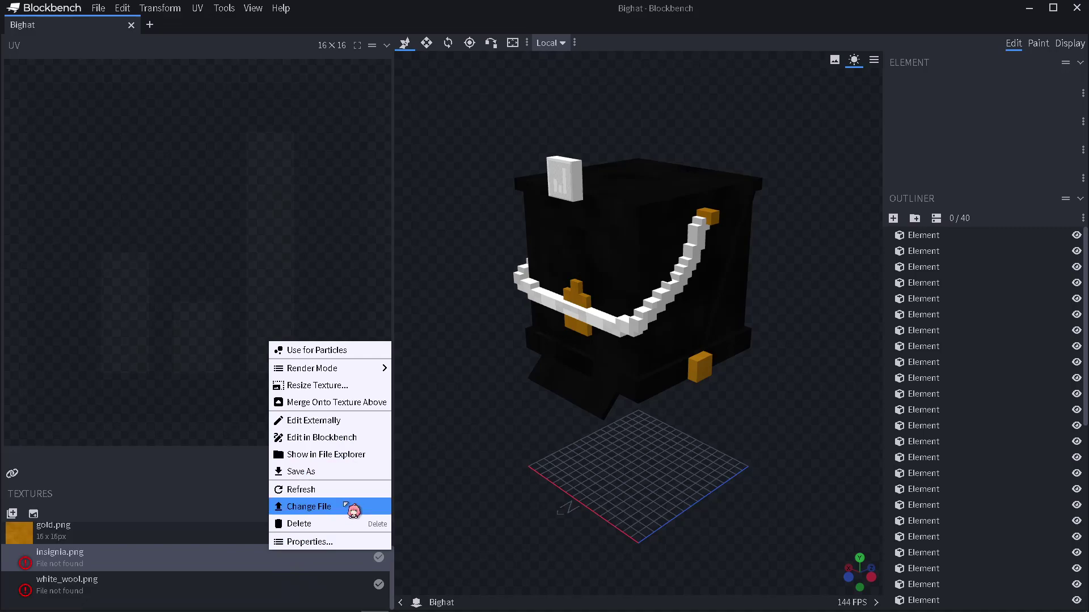
{"action": "left_click", "coordinate": [343, 508]}
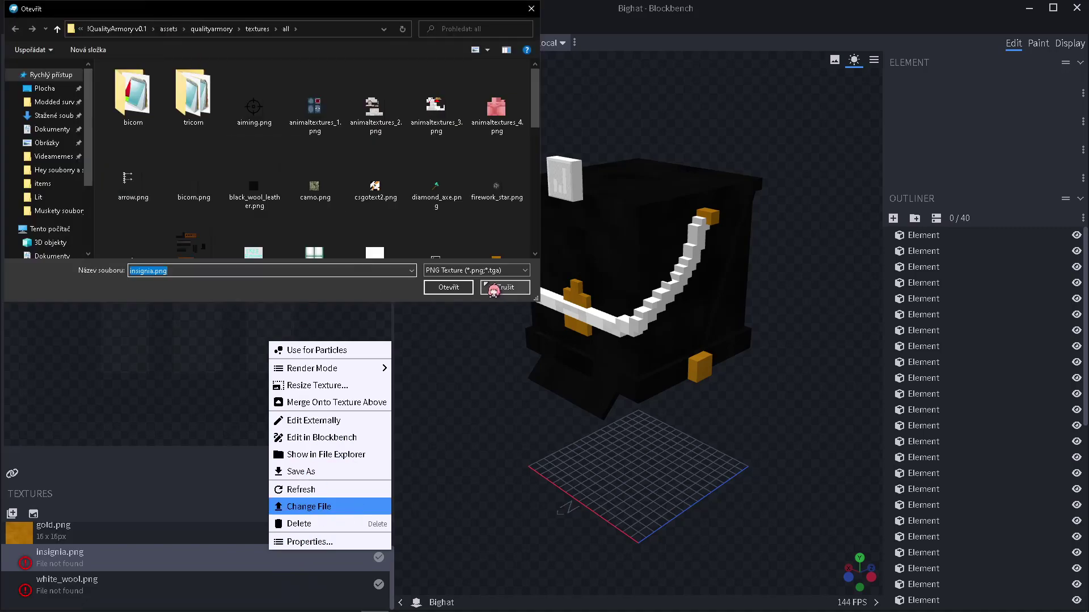
{"action": "left_click", "coordinate": [448, 287]}
Relink the white wool texture to white_wool.png and save Bighat.json
{"action": "right_click", "coordinate": [235, 597]}
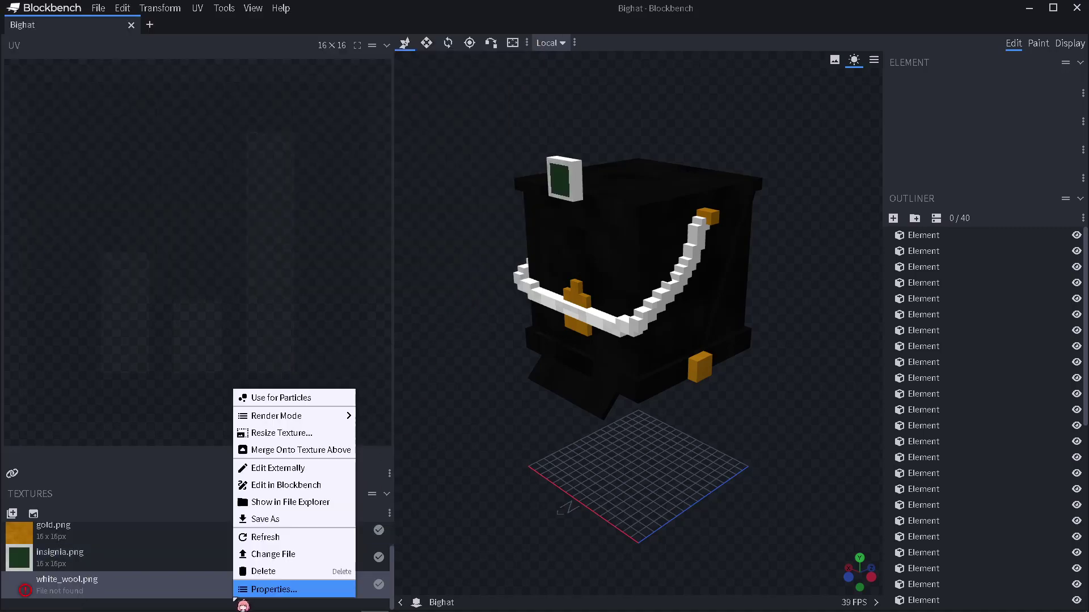
{"action": "left_click", "coordinate": [317, 554]}
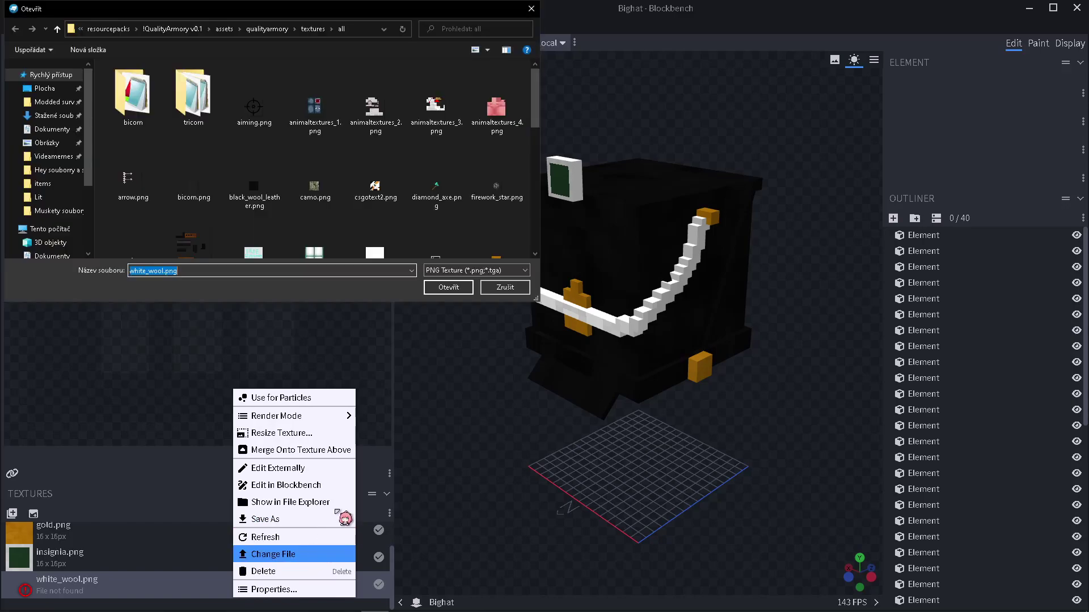
{"action": "left_click", "coordinate": [449, 288]}
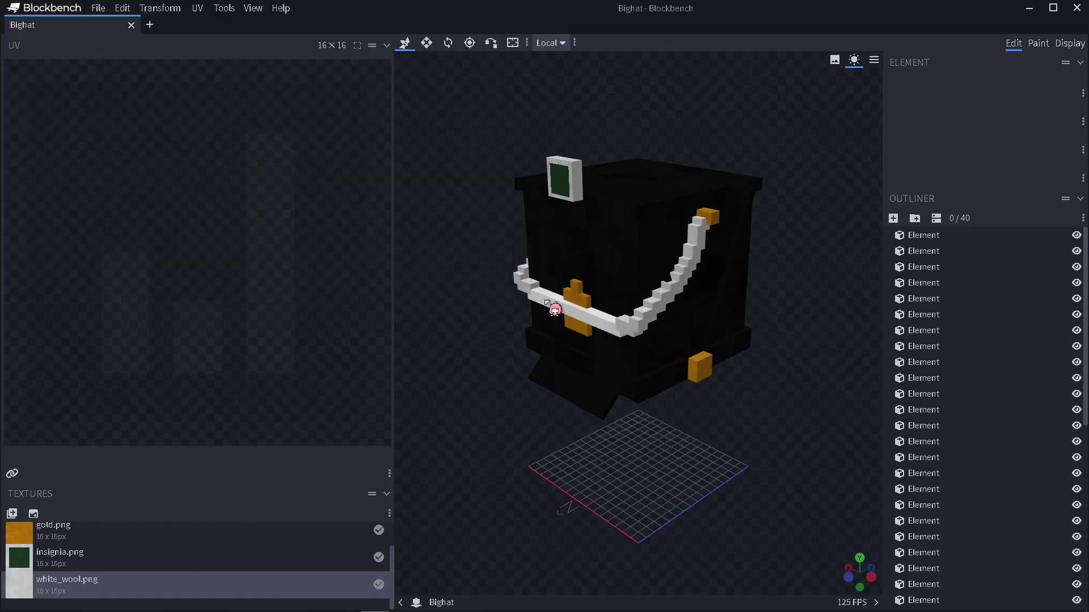
{"action": "key", "text": "ctrl+s"}
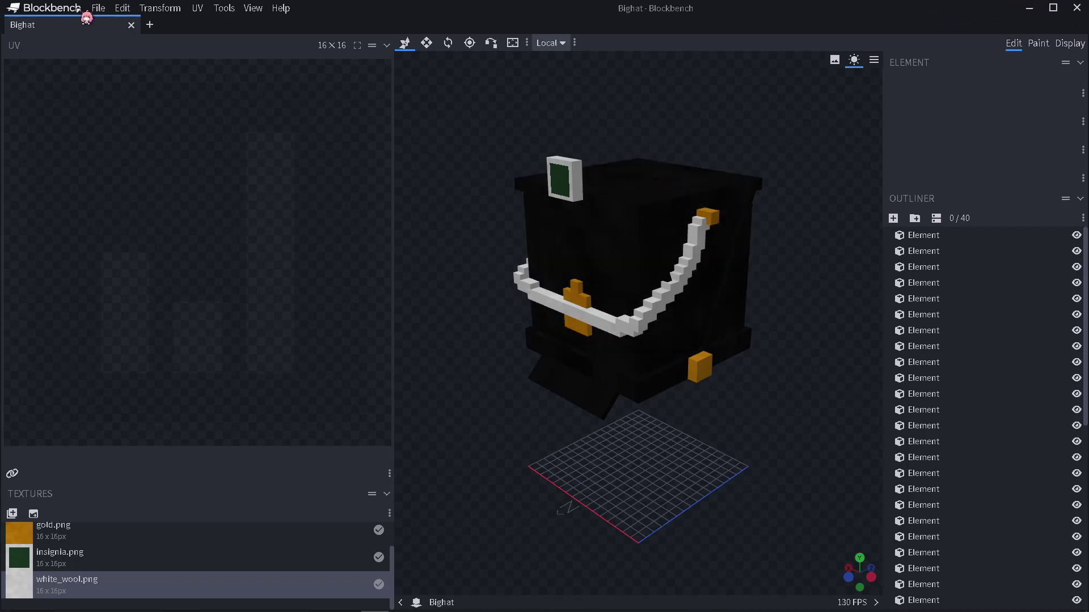
{"action": "key", "text": "alt+Tab"}
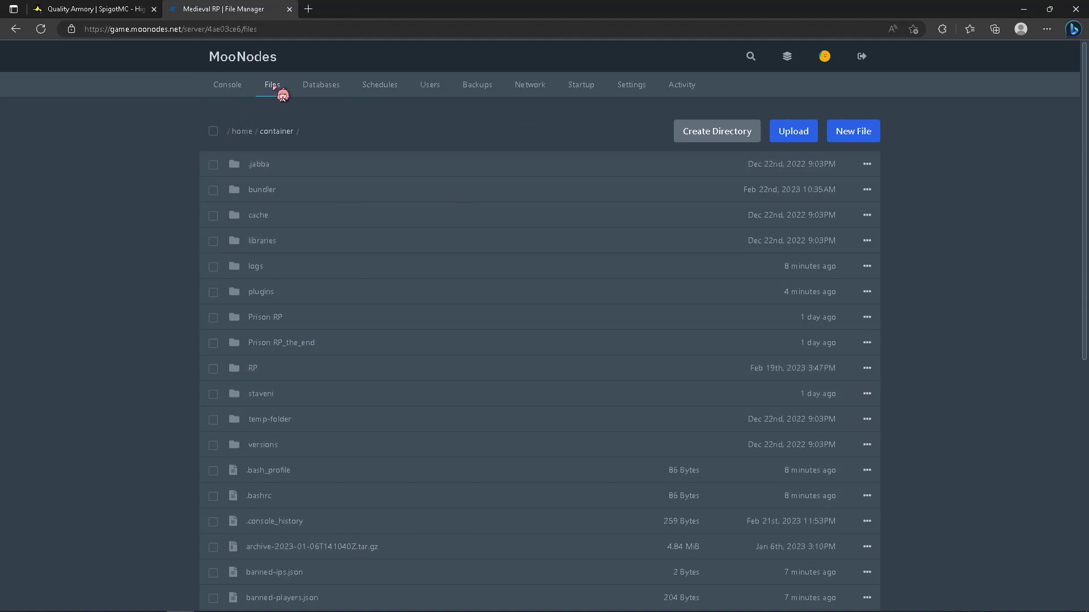
Open plugins/QualityArmory/armor in the MooNodes file manager
{"action": "left_click", "coordinate": [270, 295]}
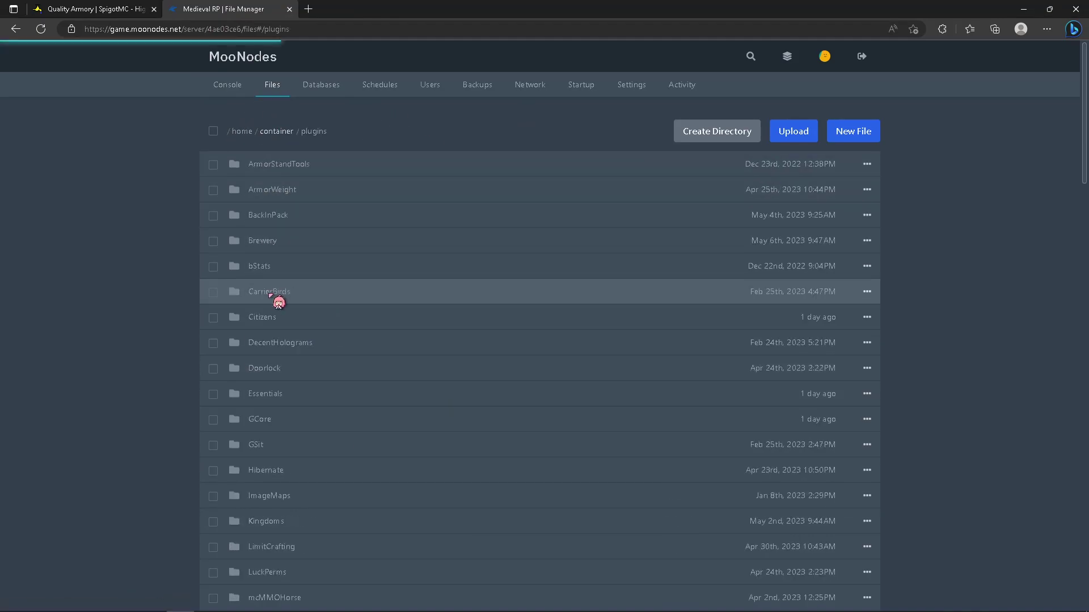
{"action": "scroll", "coordinate": [270, 317], "scroll_direction": "down", "scroll_amount": 15}
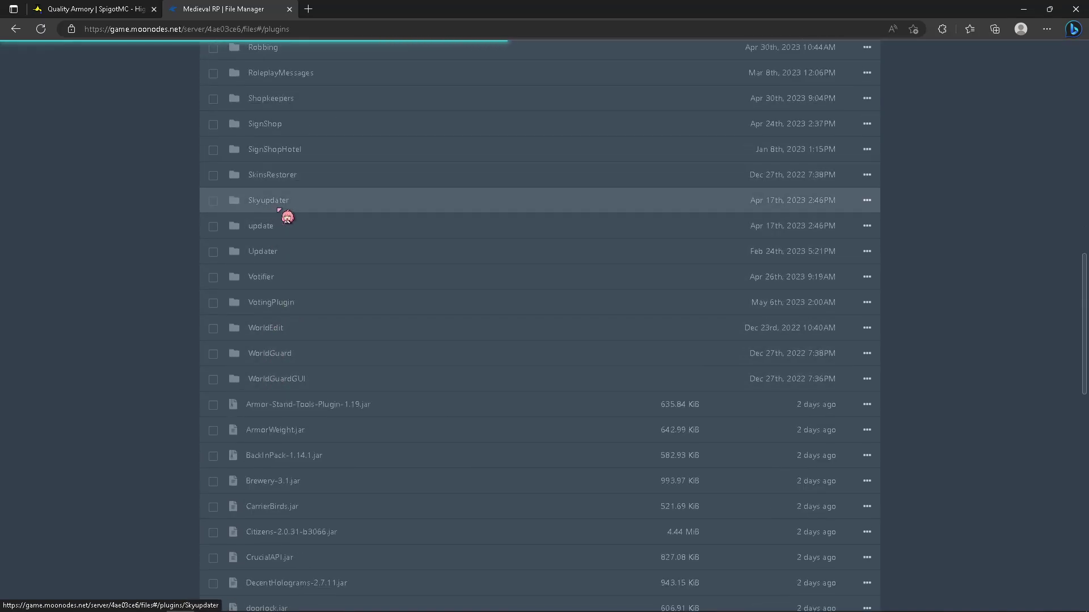
{"action": "scroll", "coordinate": [287, 214], "scroll_direction": "up", "scroll_amount": 6}
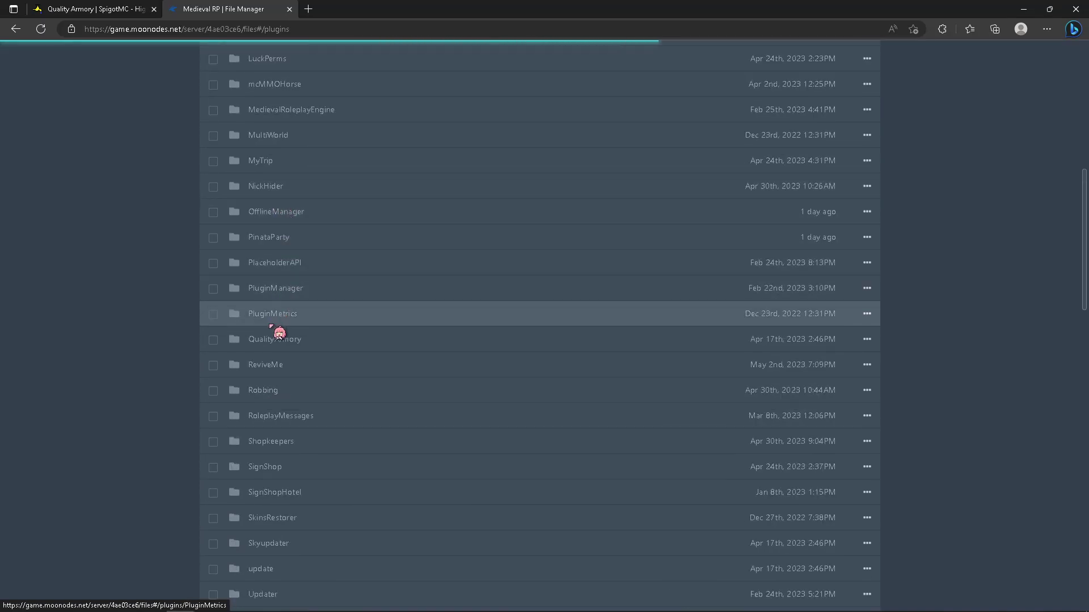
{"action": "left_click", "coordinate": [274, 343]}
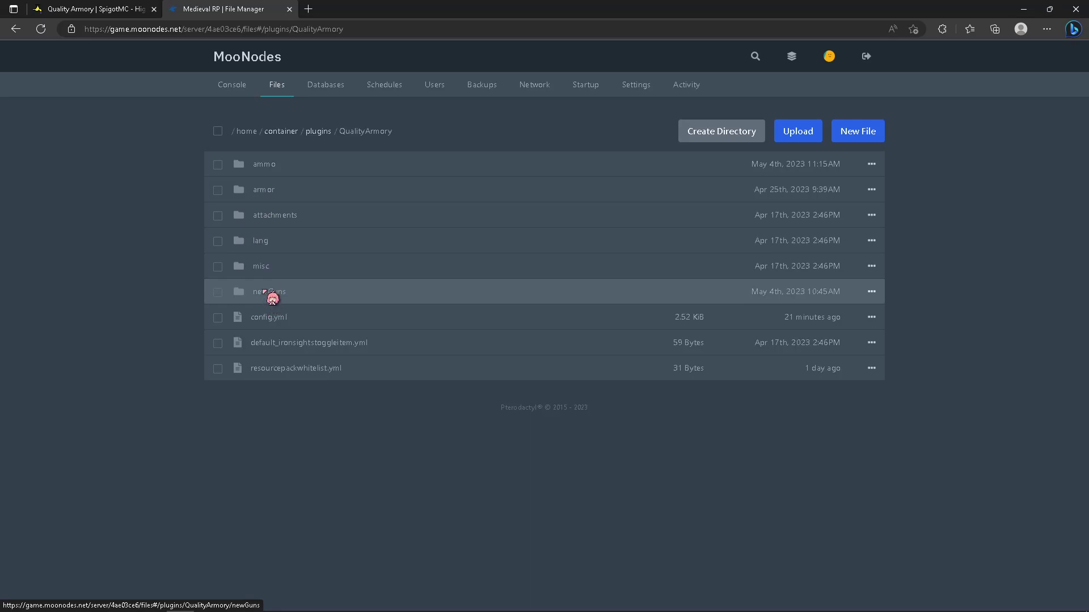
{"action": "left_click", "coordinate": [282, 187]}
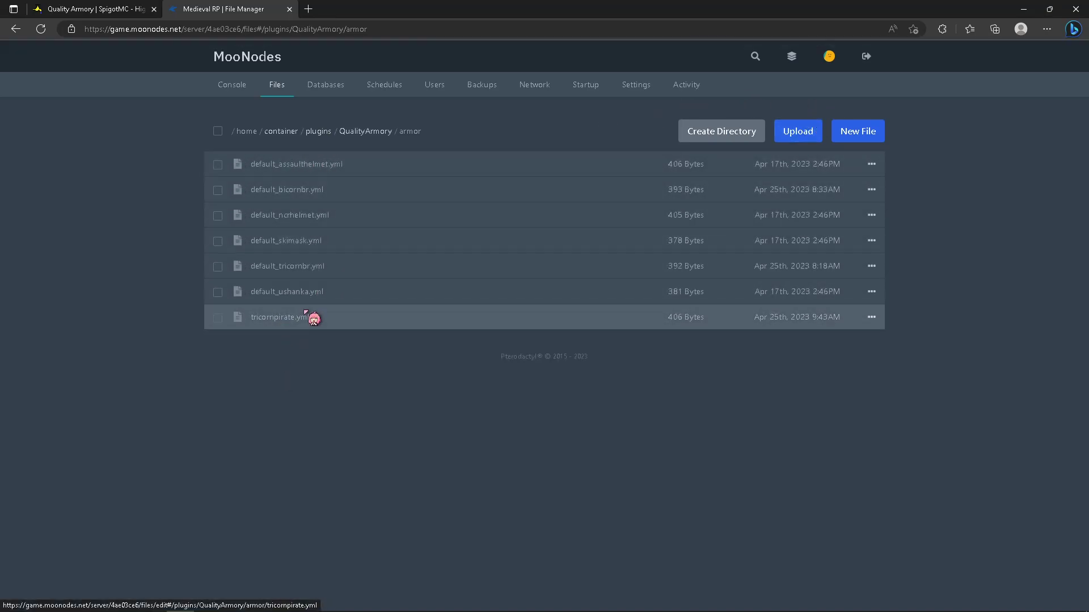
Select the whole tricornpirate.yml armor config for copying, then close its editor
{"action": "left_click", "coordinate": [363, 9]}
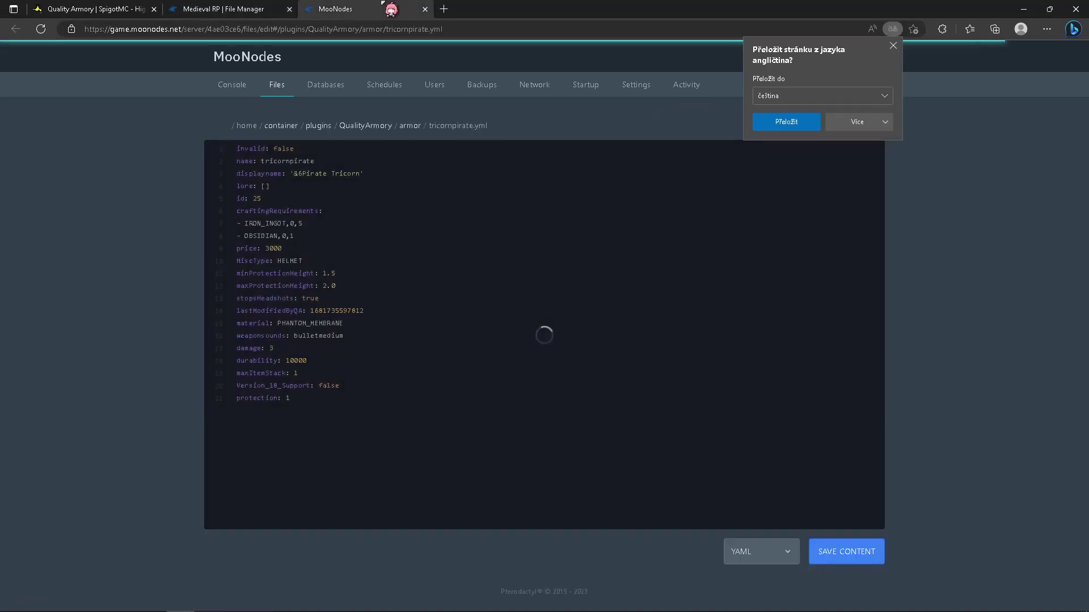
{"action": "left_click", "coordinate": [398, 290]}
{"action": "key", "text": "ctrl+a"}
{"action": "key", "text": "ctrl+c"}
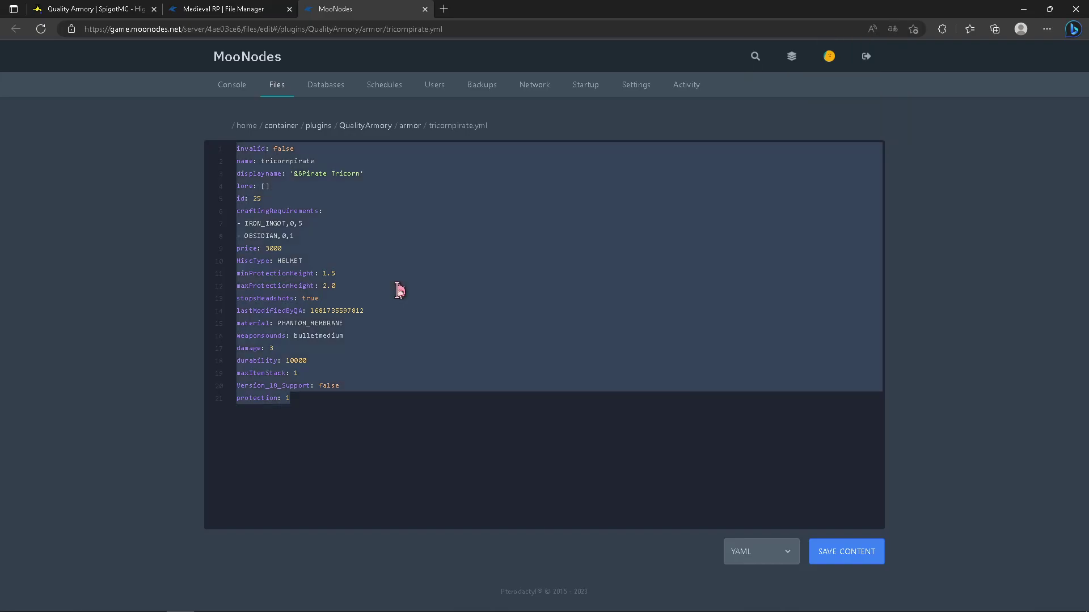
{"action": "middle_click", "coordinate": [364, 10]}
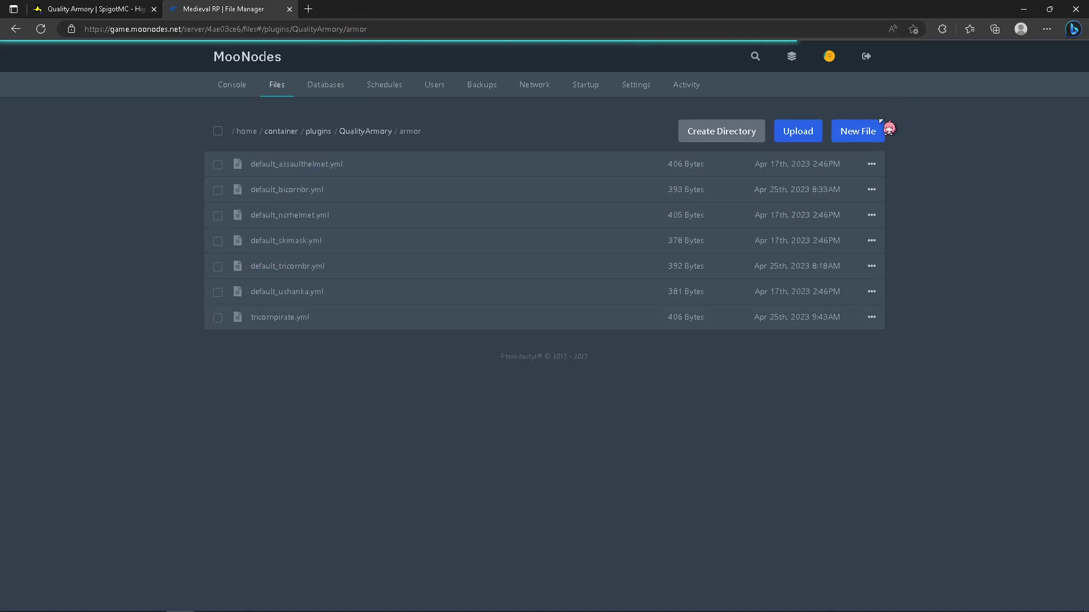
Create a new file from the pasted tricorn config and name it Bighat.yml
{"action": "left_click", "coordinate": [857, 132]}
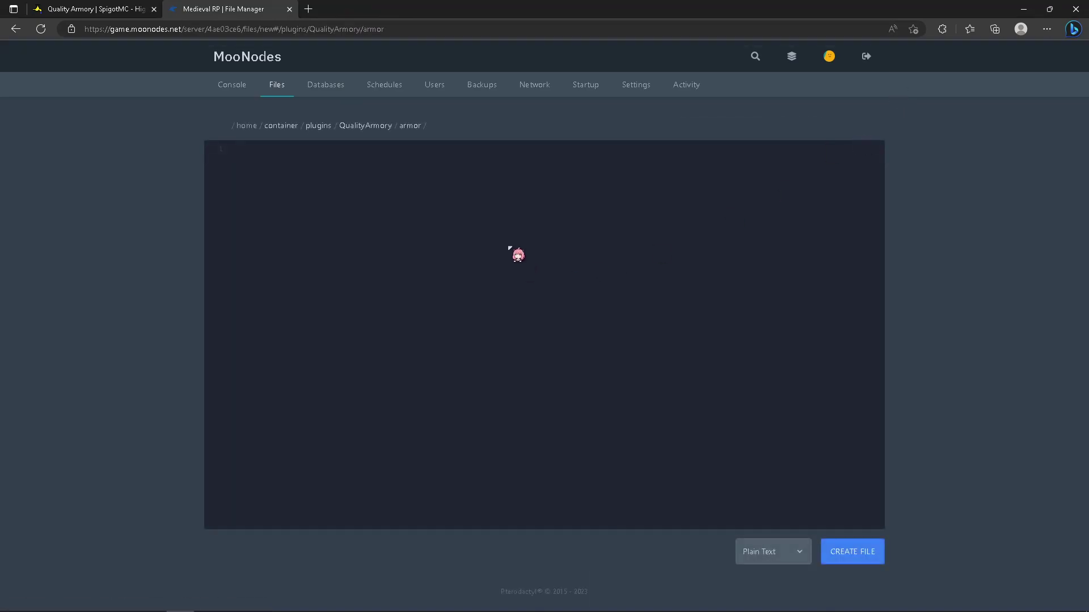
{"action": "key", "text": "ctrl+v"}
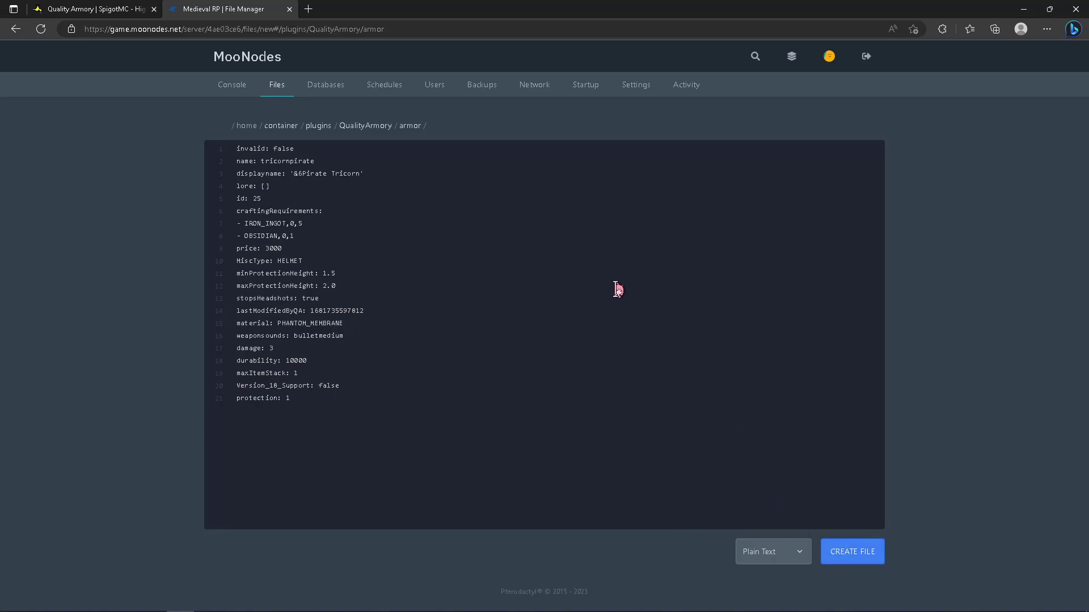
{"action": "left_click", "coordinate": [864, 559]}
{"action": "left_click", "coordinate": [421, 194]}
{"action": "type", "text": "q"}
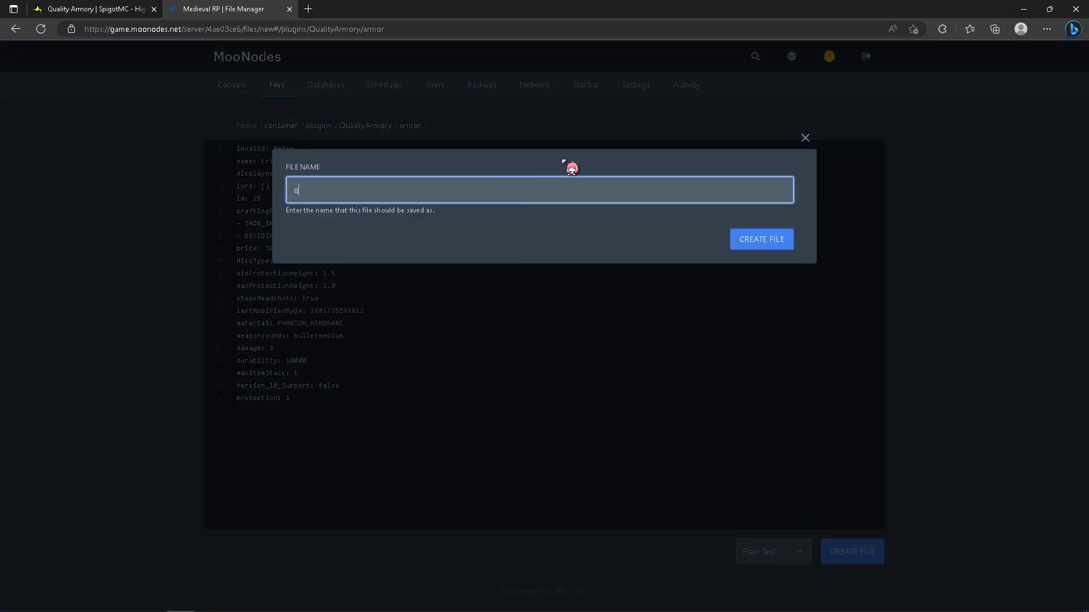
{"action": "key", "text": "alt+Tab"}
{"action": "left_click", "coordinate": [495, 185]}
{"action": "key", "text": "Caps_Lock"}
{"action": "key", "text": "BackSpace"}
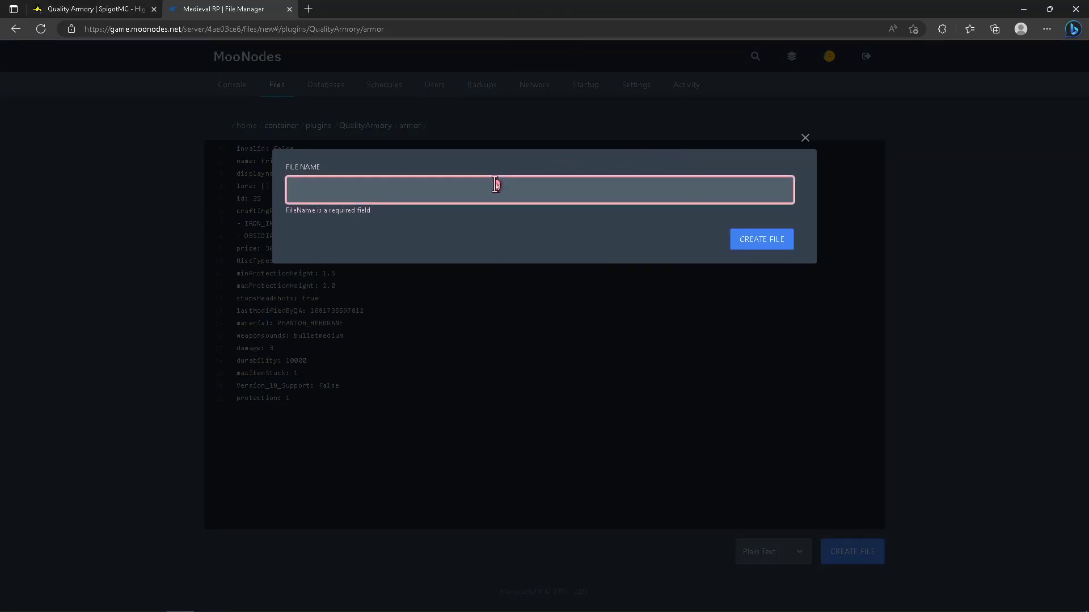
{"action": "key", "text": "Caps_Lock"}
{"action": "type", "text": "Big"}
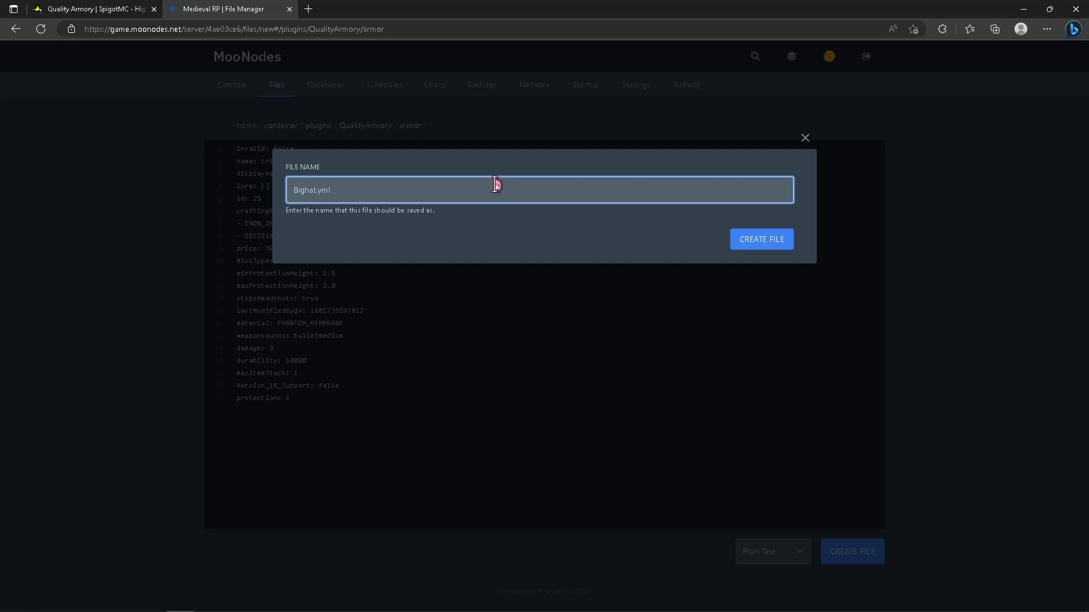
{"action": "type", "text": "hat.yml"}
{"action": "left_click", "coordinate": [761, 239]}
In Bighat.yml, replace the displayname 'Pirate Tricorn' with 'Bighat'
{"action": "left_click", "coordinate": [270, 203]}
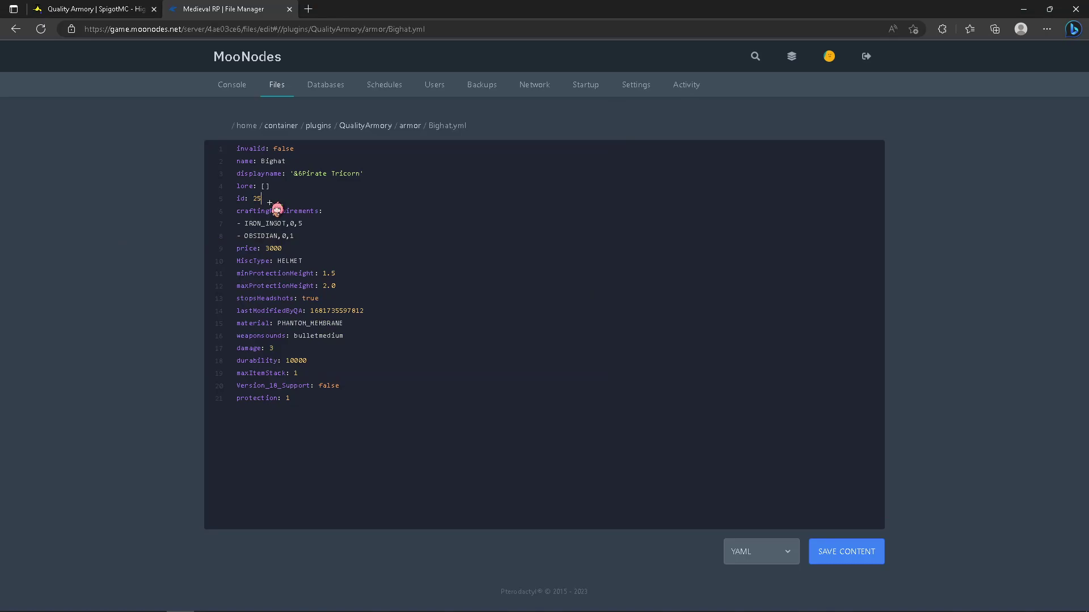
{"action": "left_click", "coordinate": [289, 160]}
{"action": "key", "text": "Caps_Lock"}
{"action": "left_click_drag", "start_coordinate": [360, 175], "coordinate": [302, 175]}
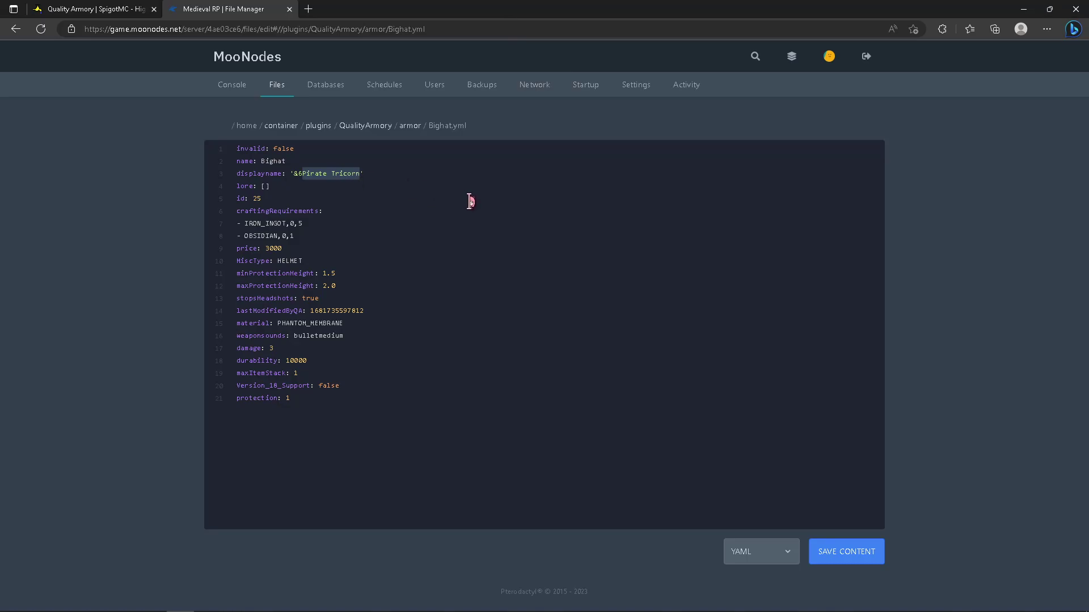
{"action": "type", "text": "B"}
{"action": "key", "text": "Caps_Lock"}
{"action": "type", "text": "ighat"}
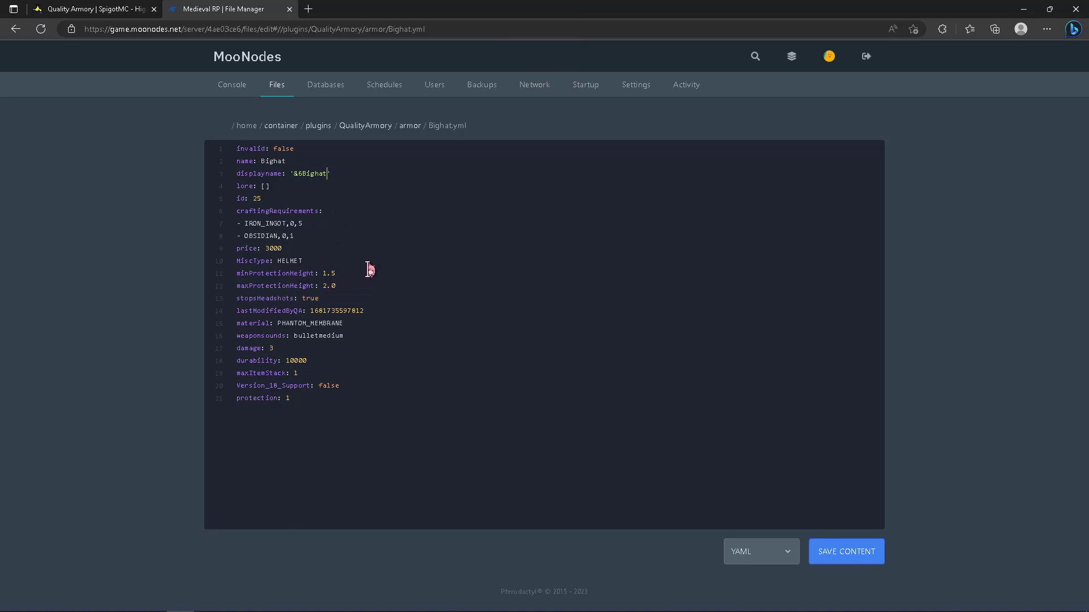
{"action": "left_click_drag", "start_coordinate": [336, 274], "coordinate": [324, 276]}
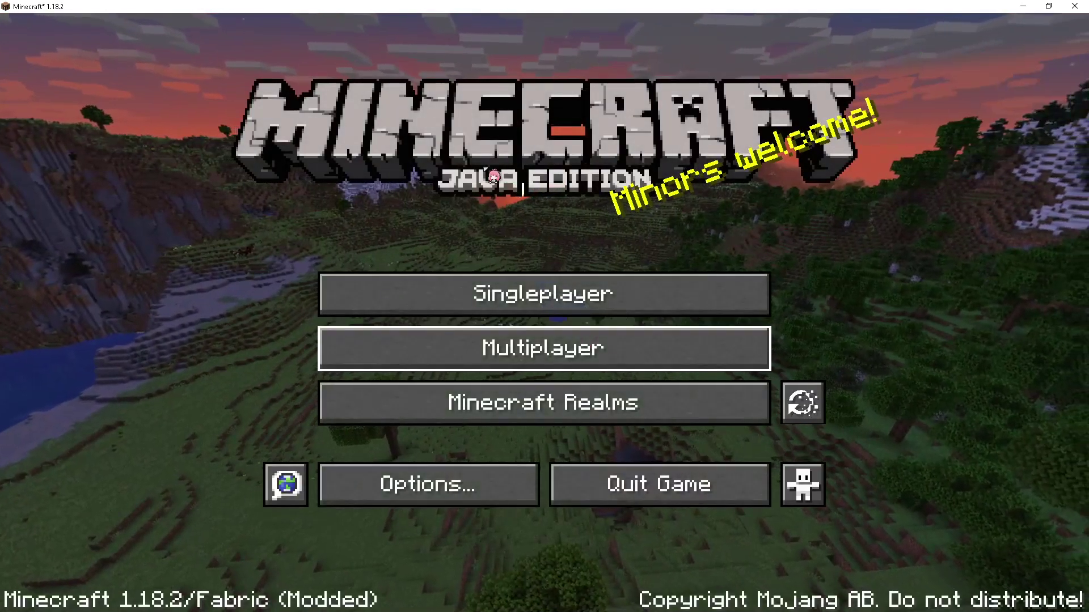
Move the !QualityArmory pack into the selected resource packs, accept the version warning, and apply
{"action": "left_click", "coordinate": [414, 499]}
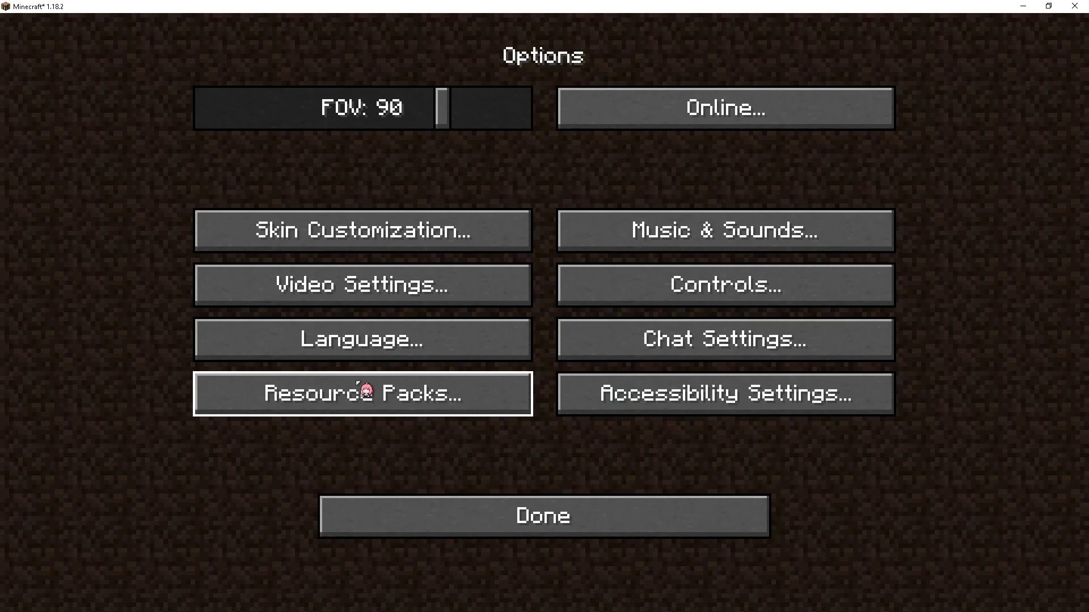
{"action": "left_click", "coordinate": [366, 391]}
{"action": "left_click", "coordinate": [590, 161]}
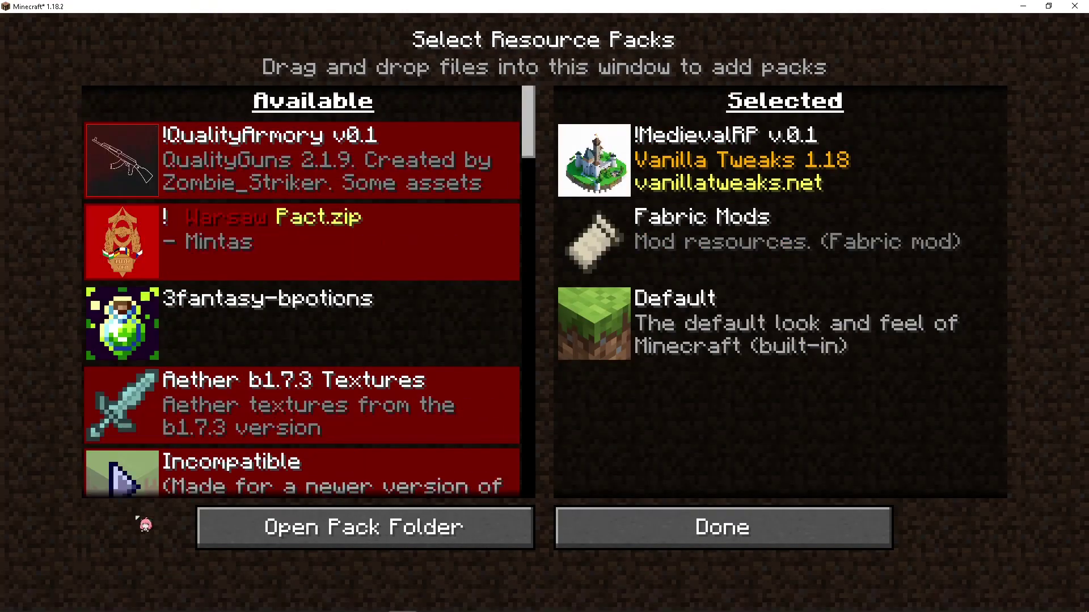
{"action": "scroll", "coordinate": [253, 248], "scroll_direction": "down", "scroll_amount": 18}
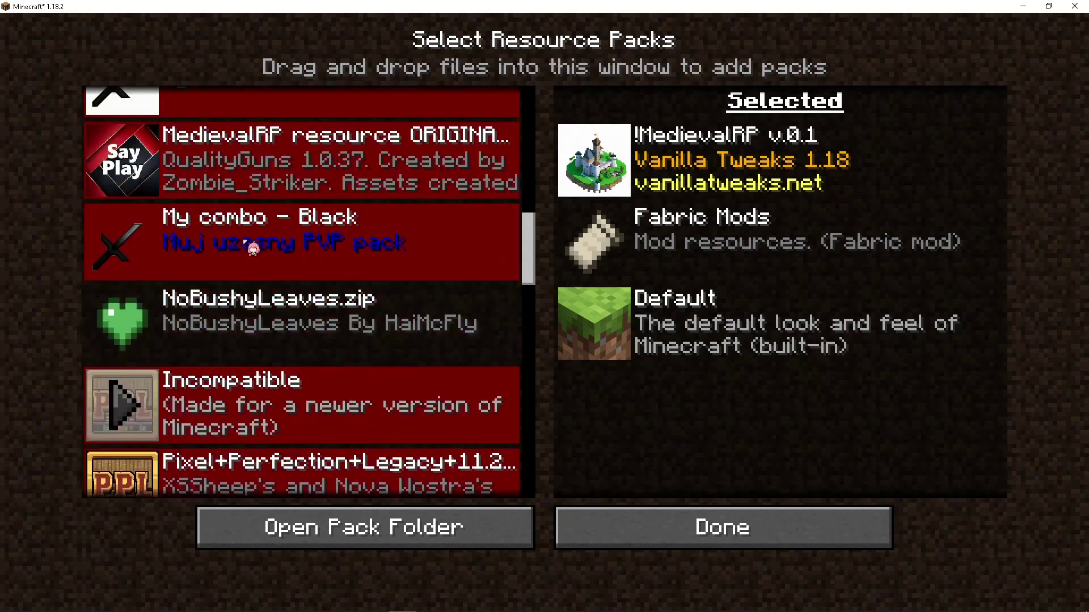
{"action": "scroll", "coordinate": [253, 248], "scroll_direction": "up", "scroll_amount": 10}
{"action": "scroll", "coordinate": [227, 272], "scroll_direction": "down", "scroll_amount": 10}
{"action": "scroll", "coordinate": [177, 328], "scroll_direction": "up", "scroll_amount": 20}
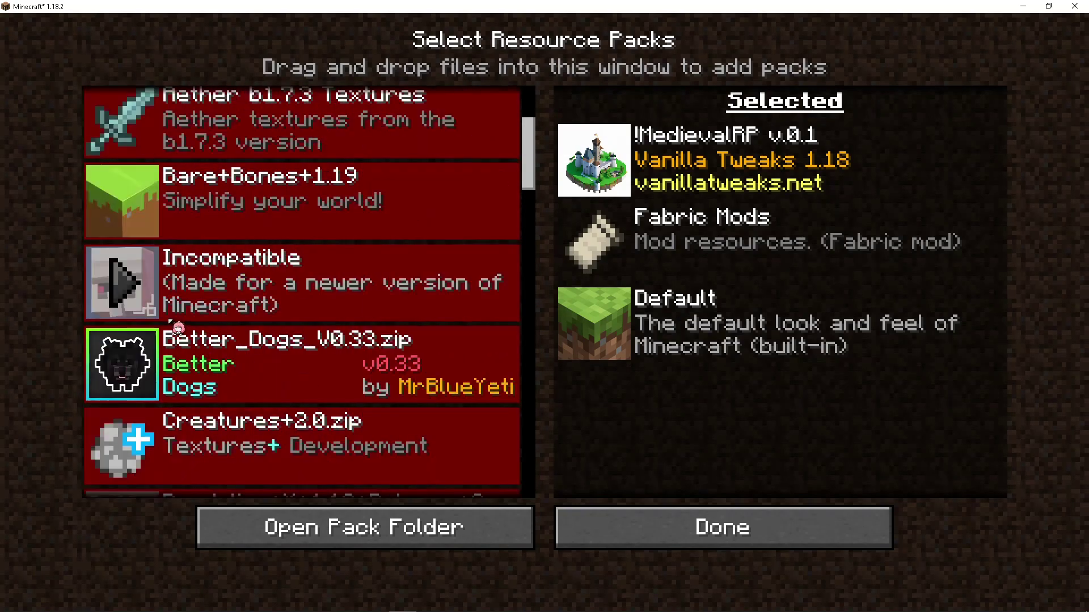
{"action": "scroll", "coordinate": [173, 325], "scroll_direction": "up", "scroll_amount": 5}
{"action": "left_click", "coordinate": [145, 170]}
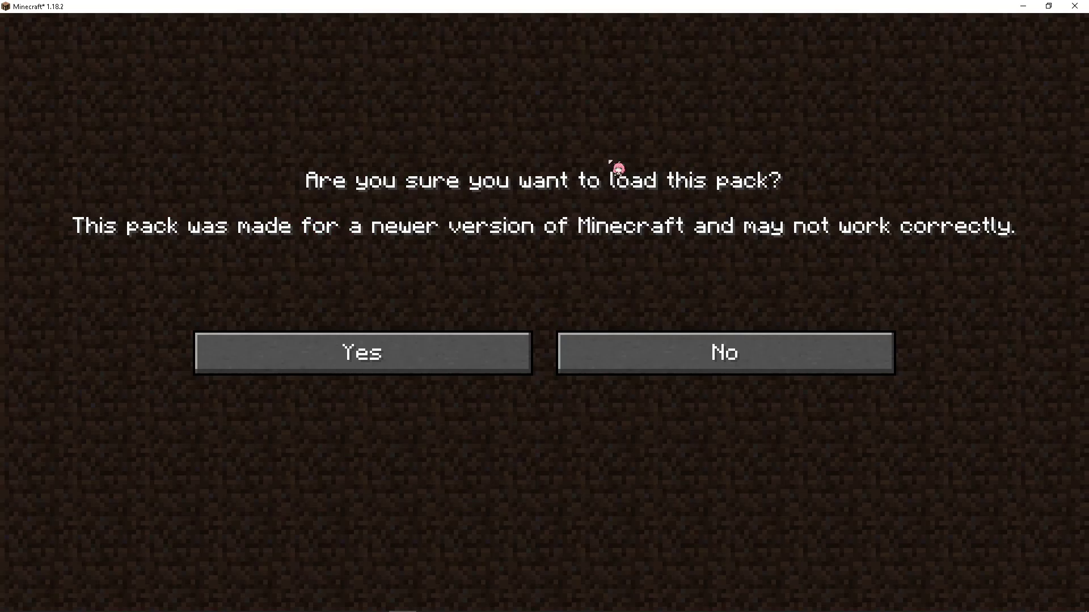
{"action": "left_click", "coordinate": [349, 371]}
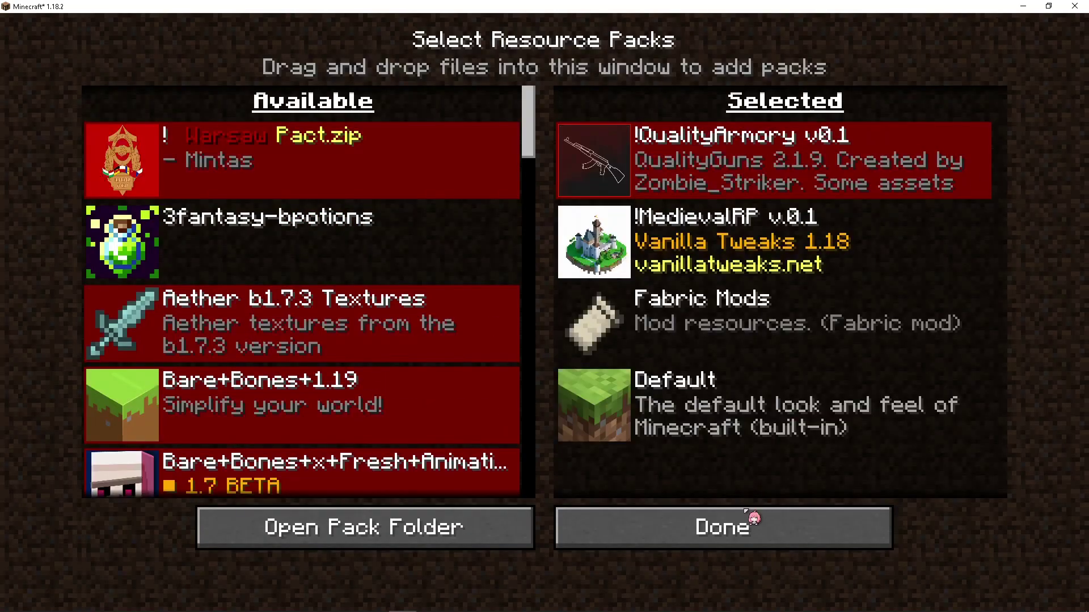
{"action": "left_click", "coordinate": [746, 527]}
Return to the title screen and join the first multiplayer server
{"action": "left_click", "coordinate": [589, 542]}
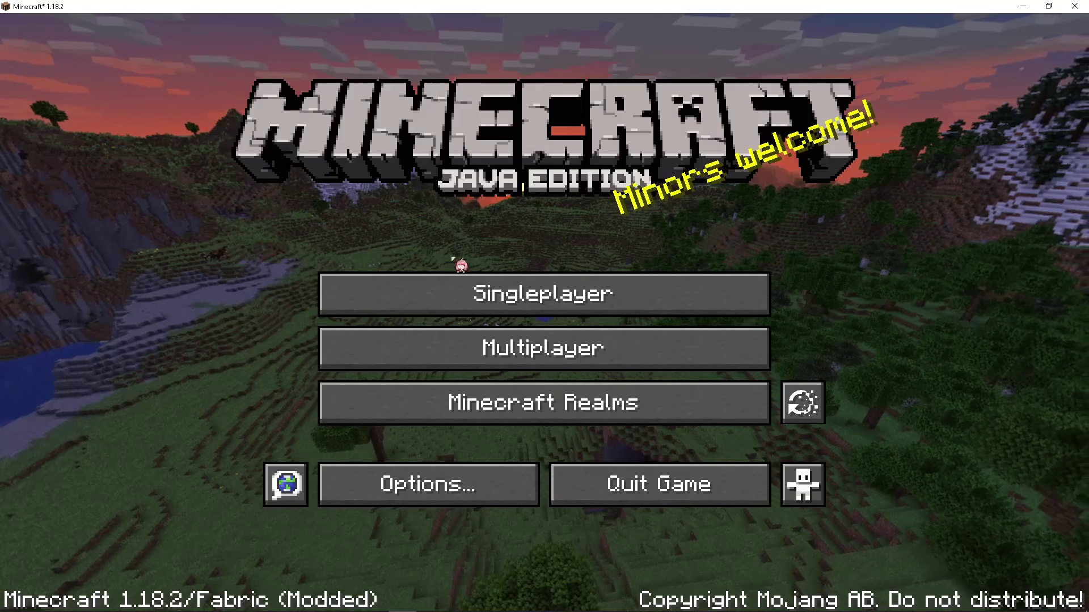
{"action": "left_click", "coordinate": [546, 348]}
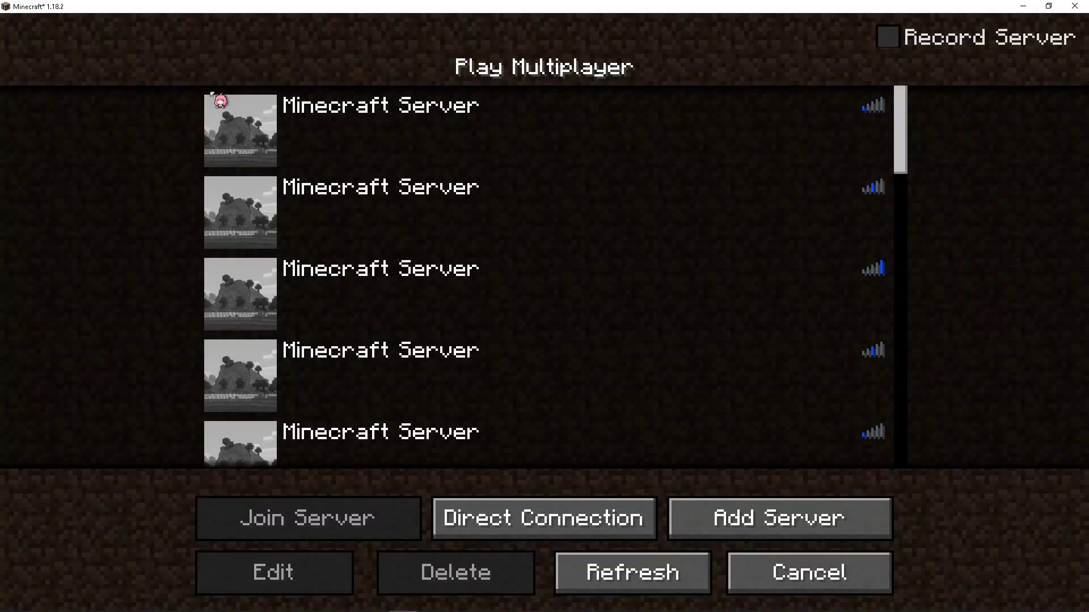
{"action": "left_click", "coordinate": [267, 136]}
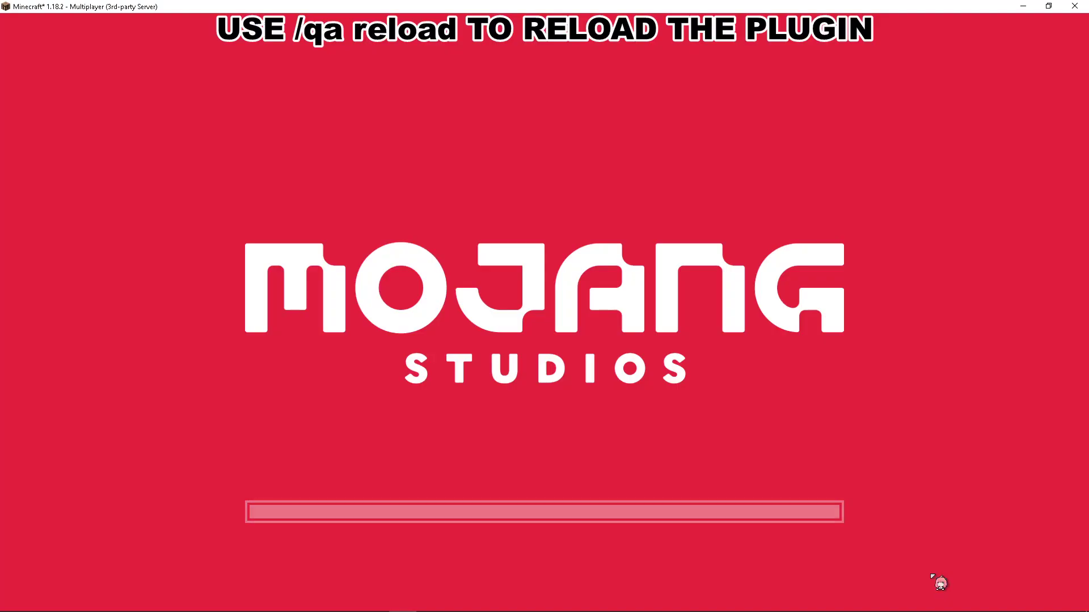
Switch to front-facing F5 view and walk and jump to show the worn Bighat
{"action": "key", "text": "Escape"}
{"action": "key", "text": "F5"}
{"action": "key", "text": "F5"}
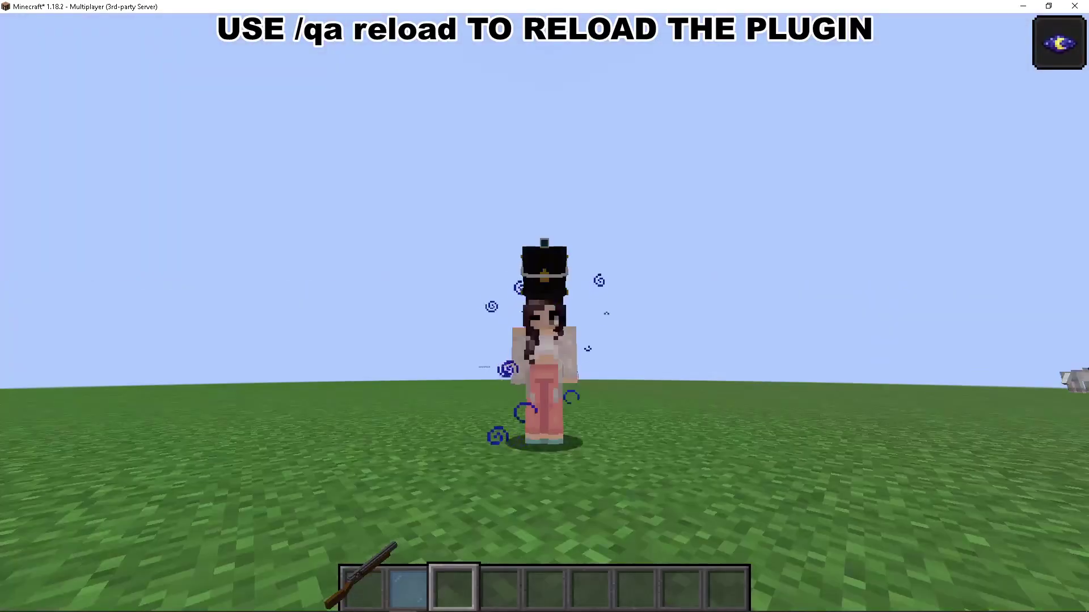
{"action": "key", "text": "w"}
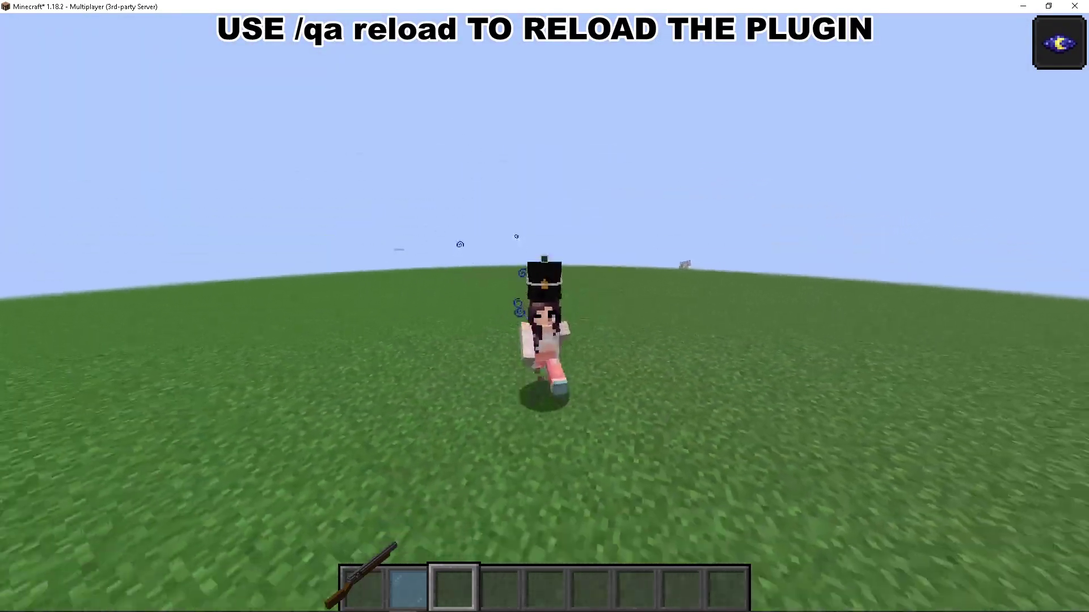
{"action": "key", "text": "space"}
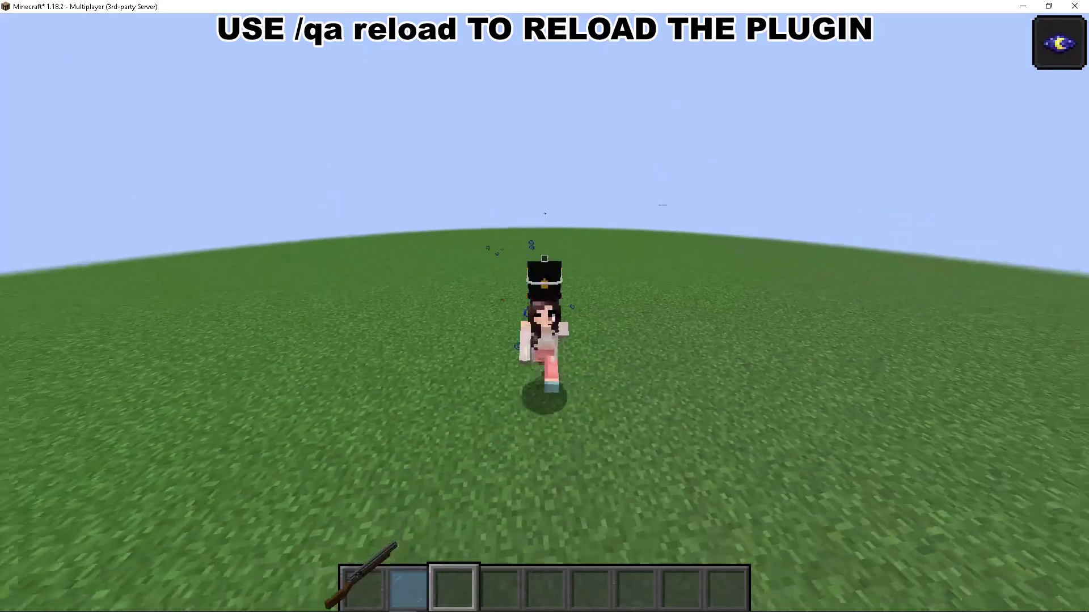
{"action": "key", "text": "space"}
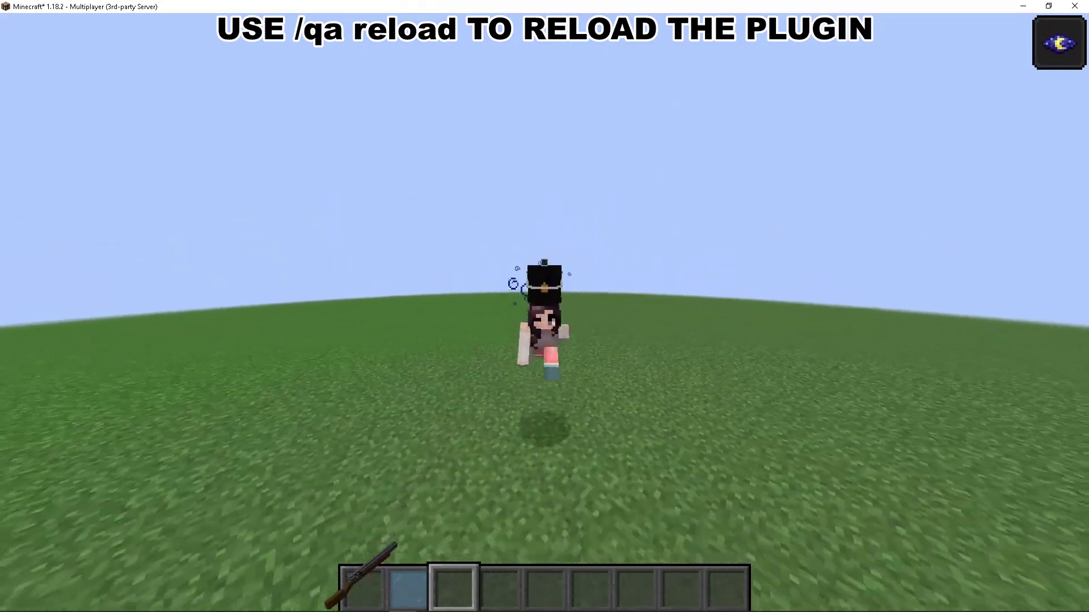
{"action": "key", "text": "space"}
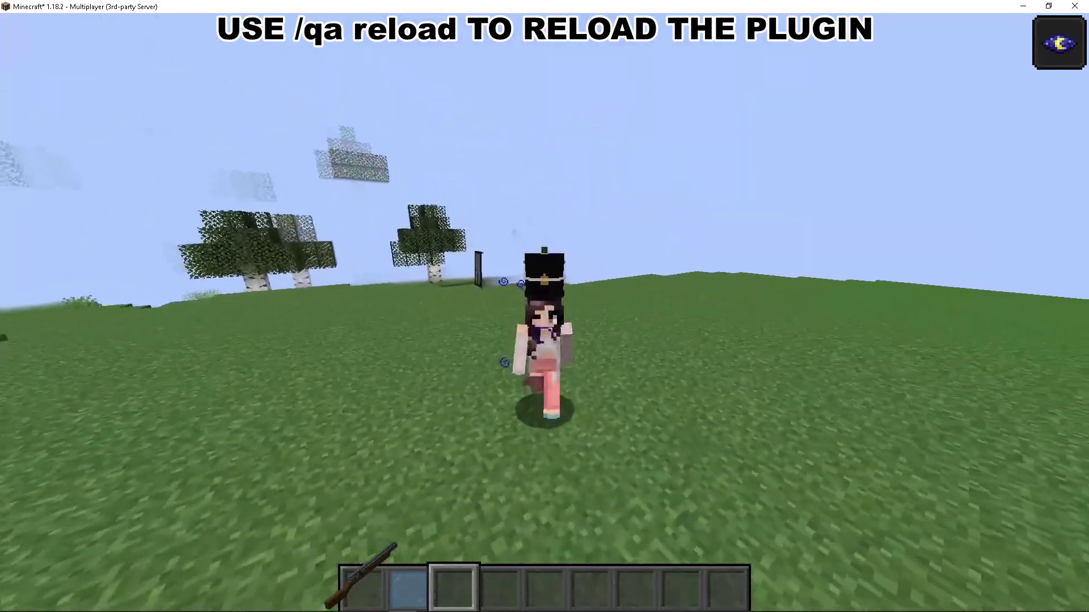
{"action": "key", "text": "1"}
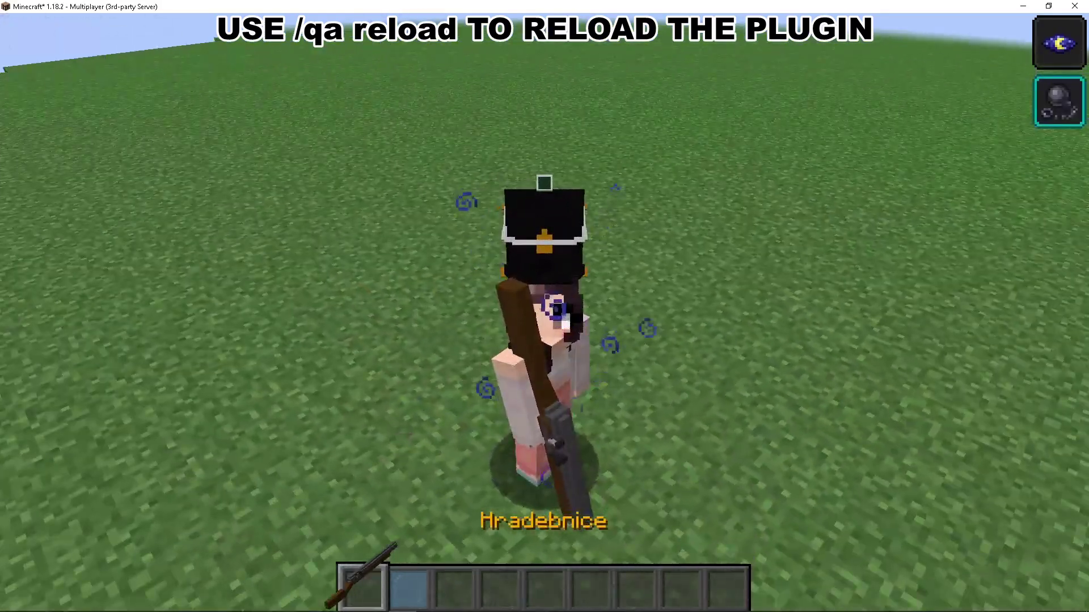
{"action": "key", "text": "4"}
Give the player That Gun with /qa give thatgun and aim down its sights
{"action": "key", "text": "t"}
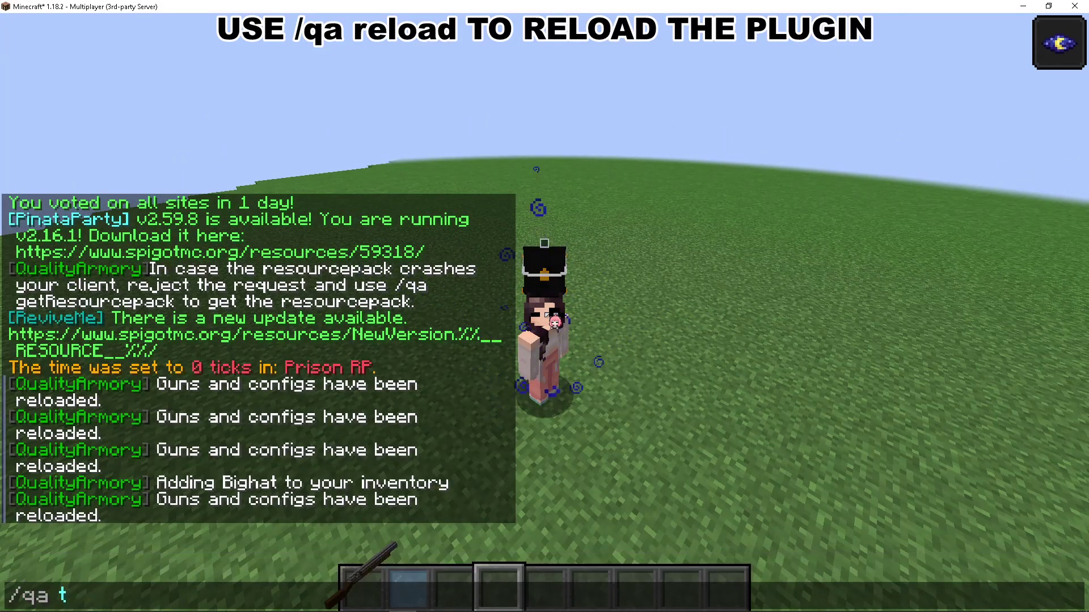
{"action": "type", "text": "/qa give"}
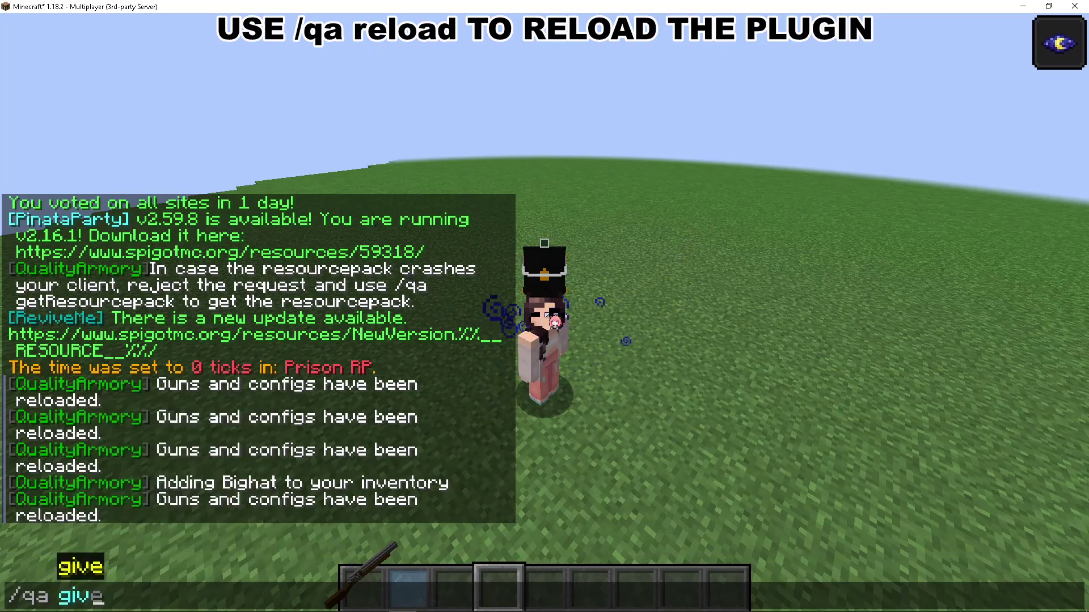
{"action": "key", "text": "Up"}
{"action": "key", "text": "Tab"}
{"action": "key", "text": "Return"}
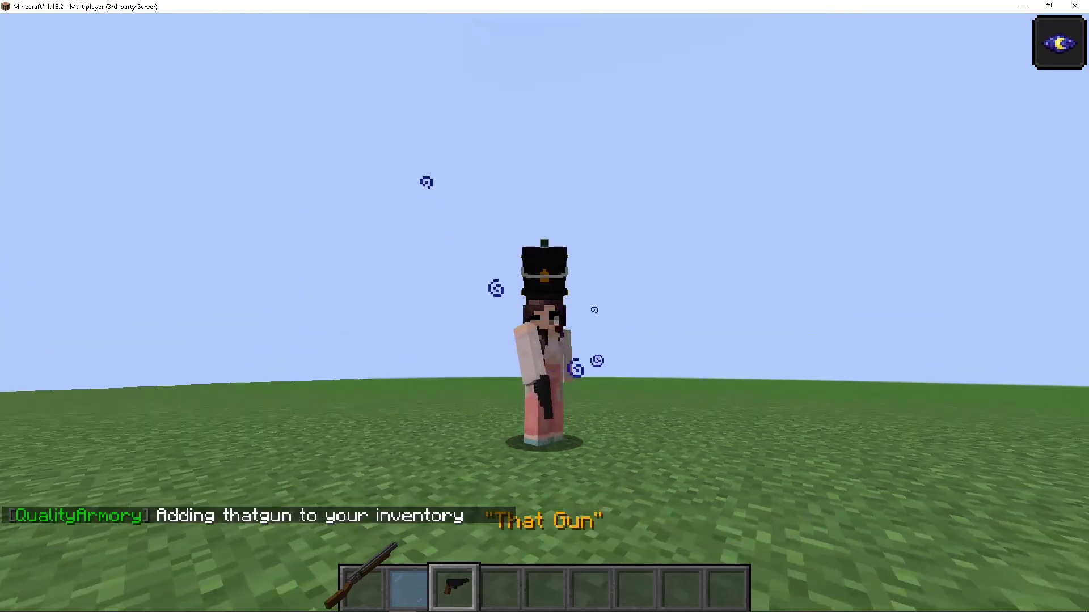
{"action": "key", "text": "f"}
{"action": "key", "text": "f"}
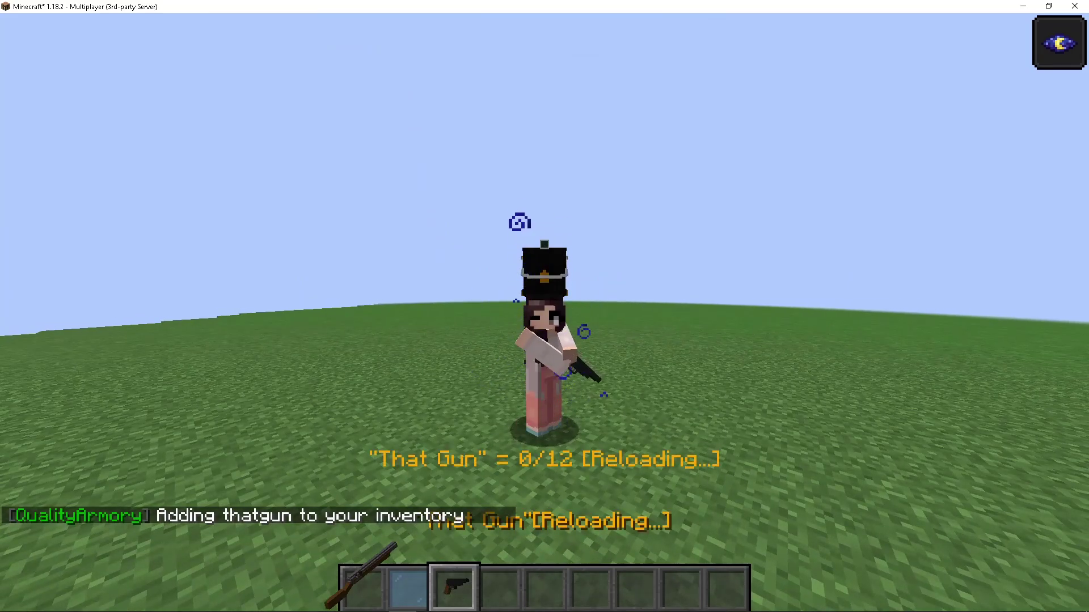